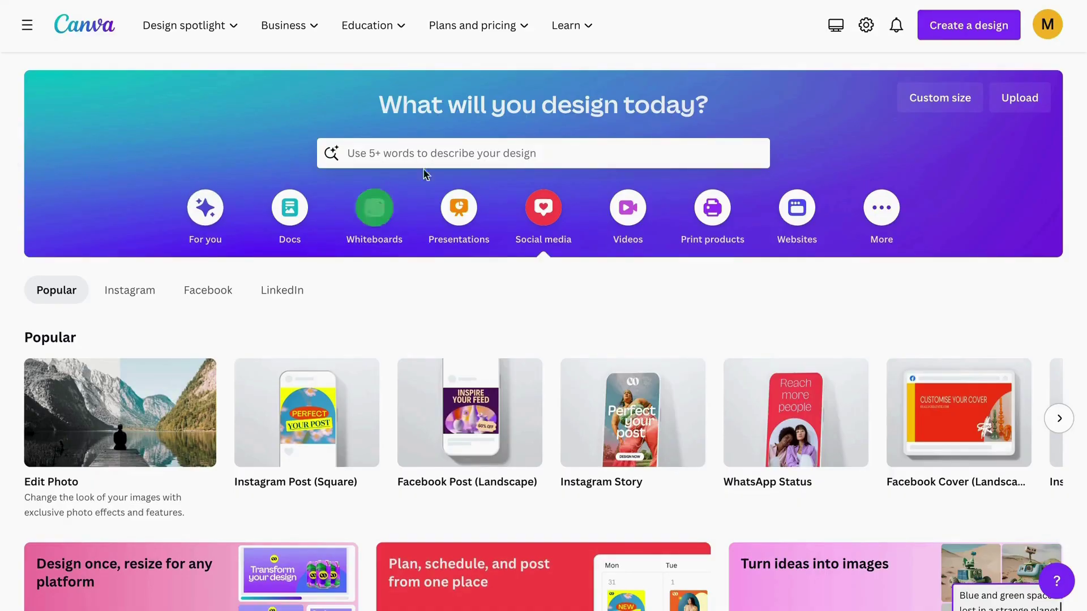
Search templates for 'comic strip' and preview the Black and White Cat and Dog 6 Panel Comic Strip
{"action": "left_click", "coordinate": [393, 151]}
{"action": "type", "text": "c"}
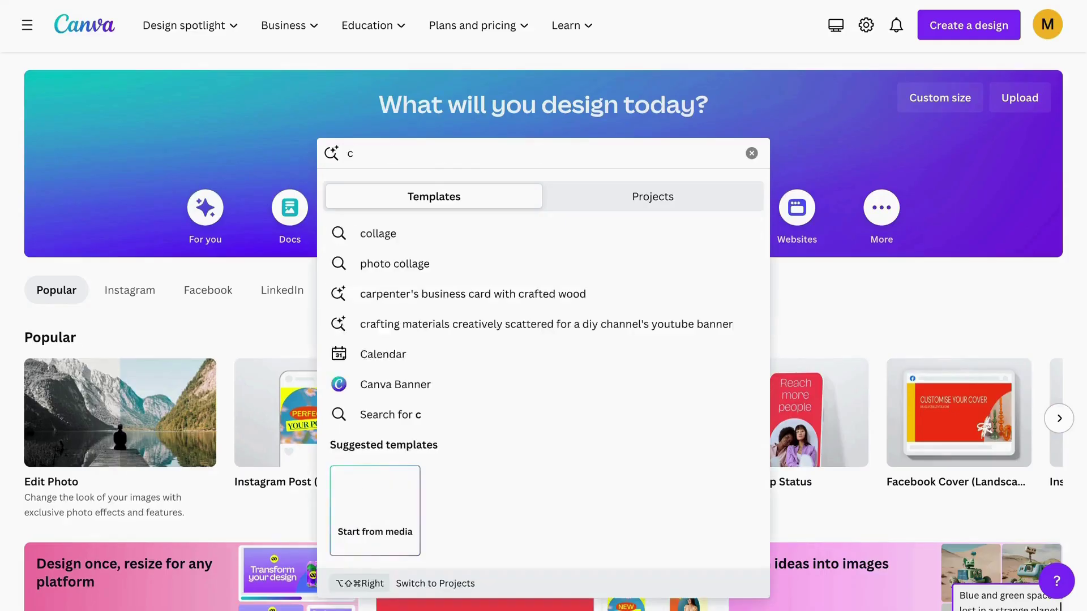
{"action": "type", "text": "omic"}
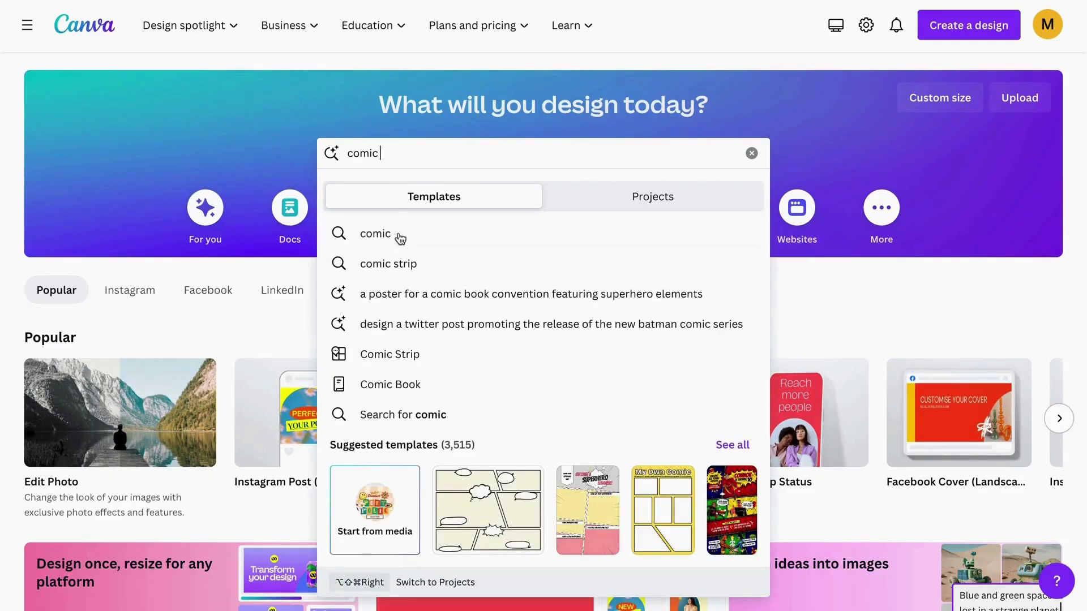
{"action": "left_click", "coordinate": [406, 265]}
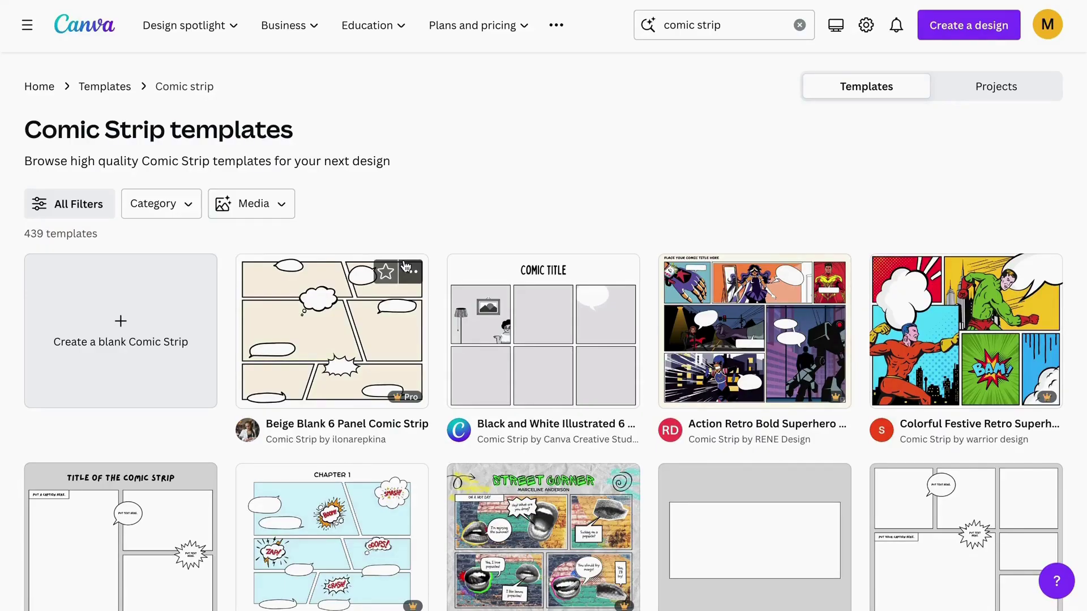
{"action": "scroll", "coordinate": [405, 266], "scroll_direction": "down", "scroll_amount": 9}
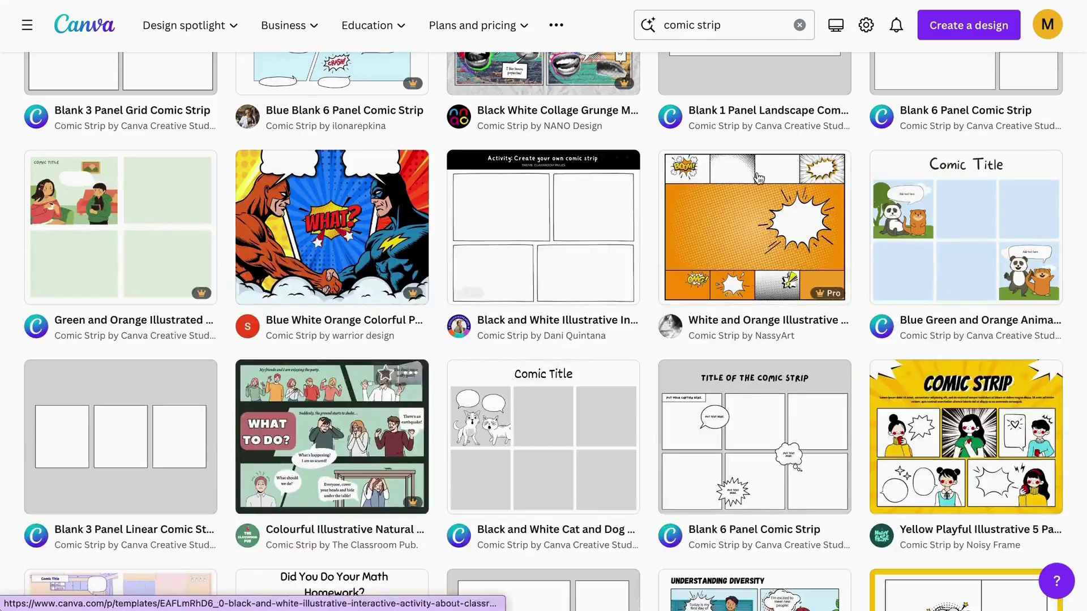
{"action": "scroll", "coordinate": [687, 248], "scroll_direction": "down", "scroll_amount": 3}
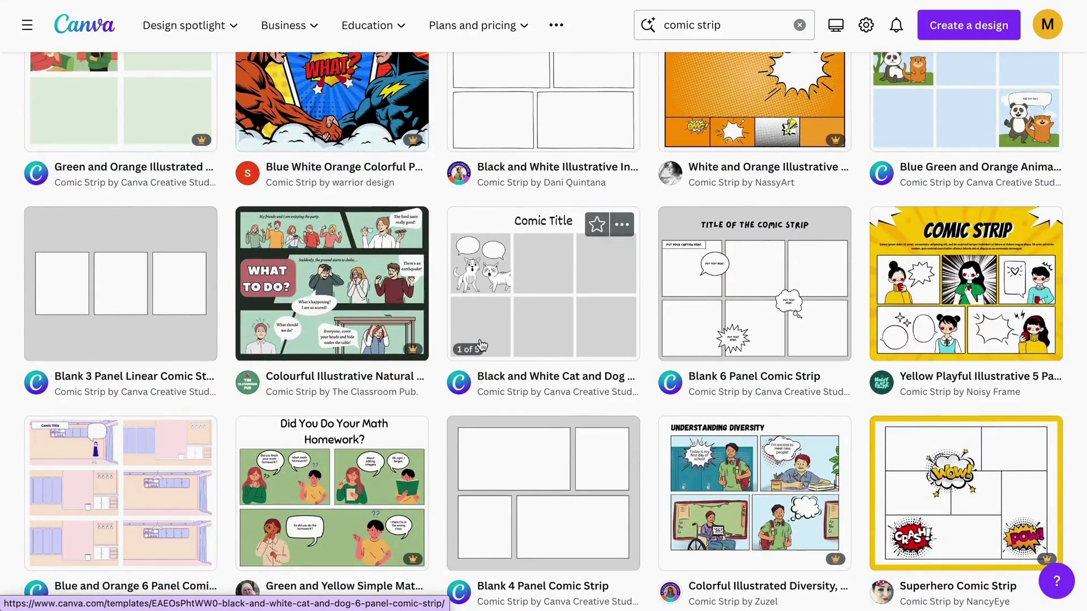
{"action": "scroll", "coordinate": [567, 317], "scroll_direction": "down", "scroll_amount": 1}
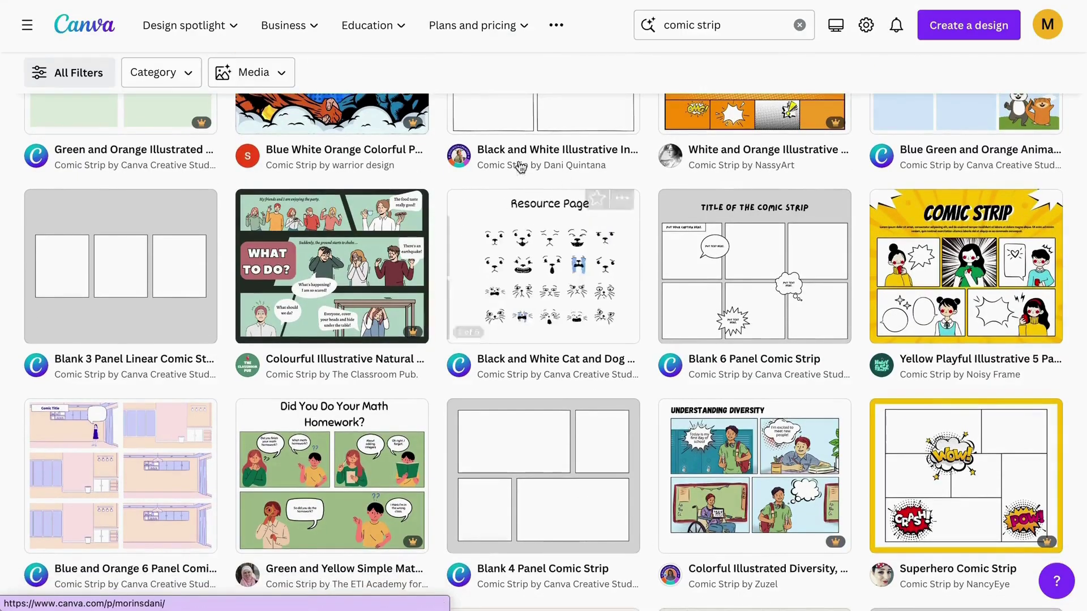
{"action": "left_click", "coordinate": [573, 272]}
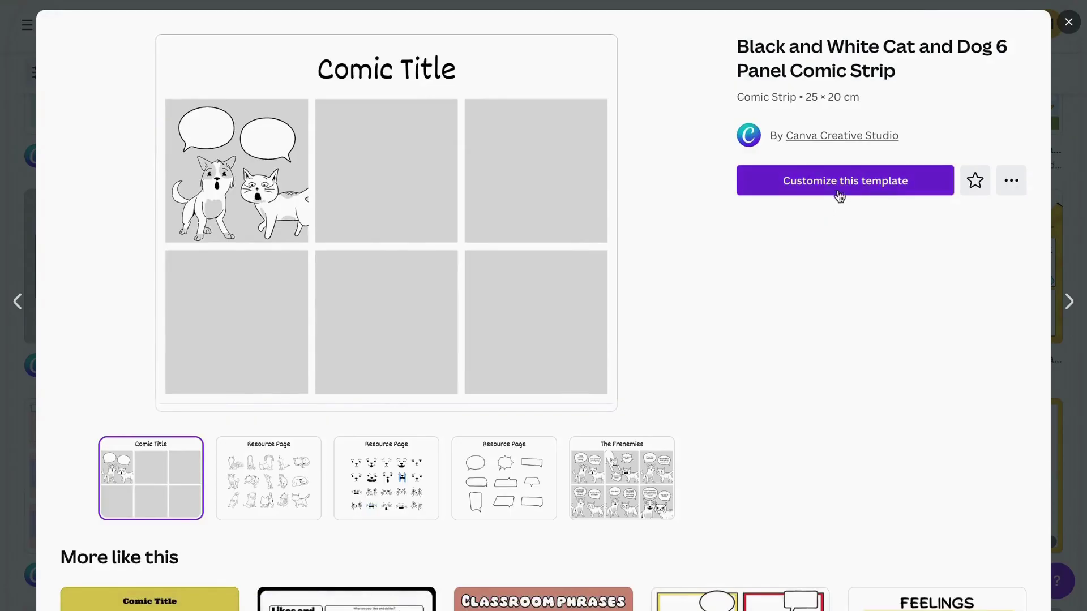
Customize the Cat and Dog template and browse its pages 2 through 5
{"action": "left_click", "coordinate": [824, 181]}
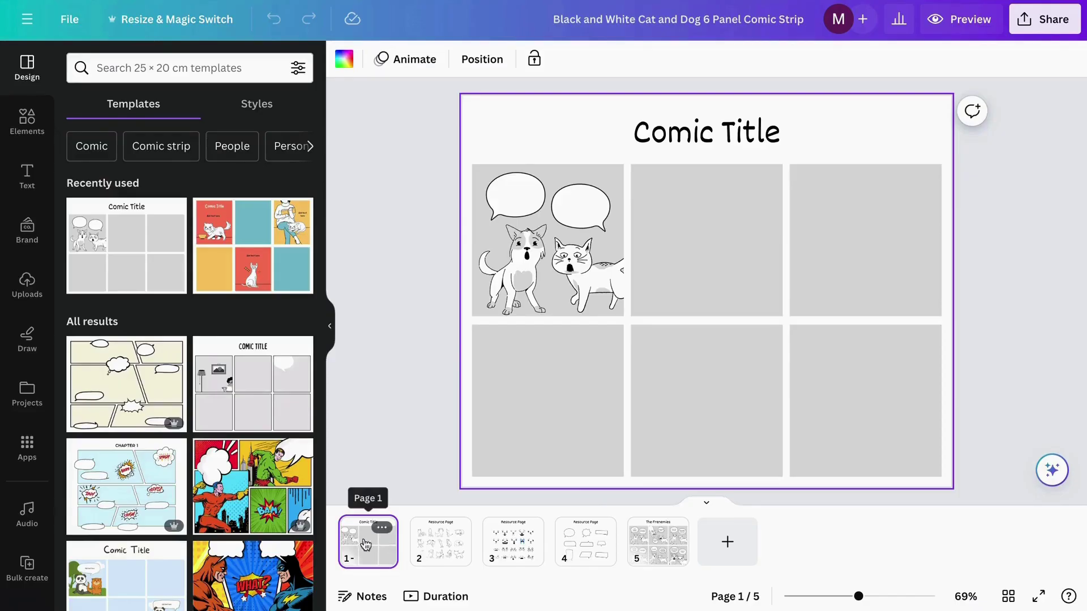
{"action": "left_click", "coordinate": [433, 558]}
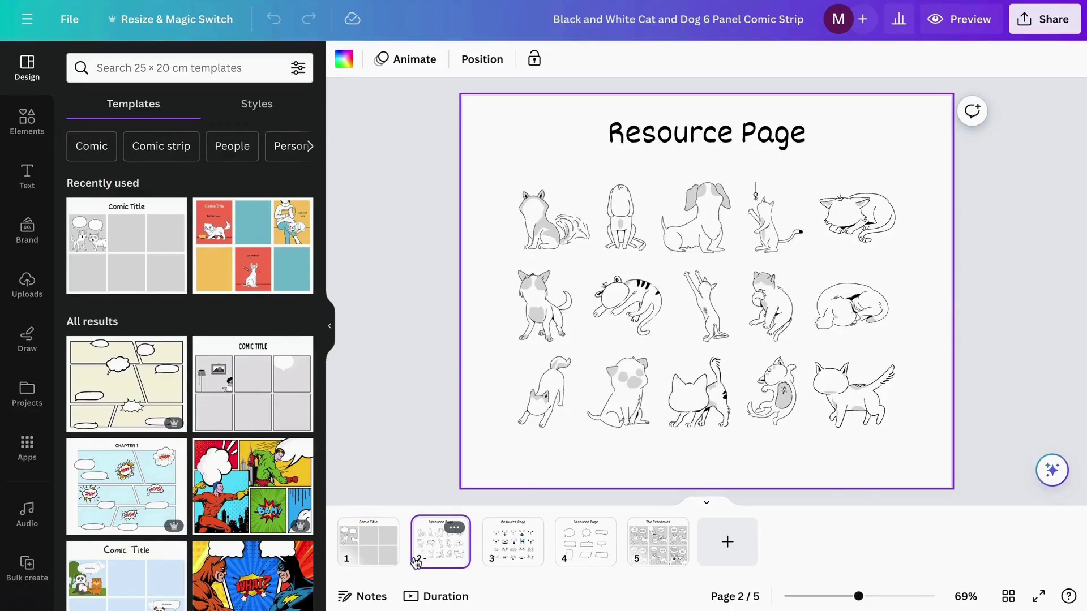
{"action": "left_click", "coordinate": [513, 549]}
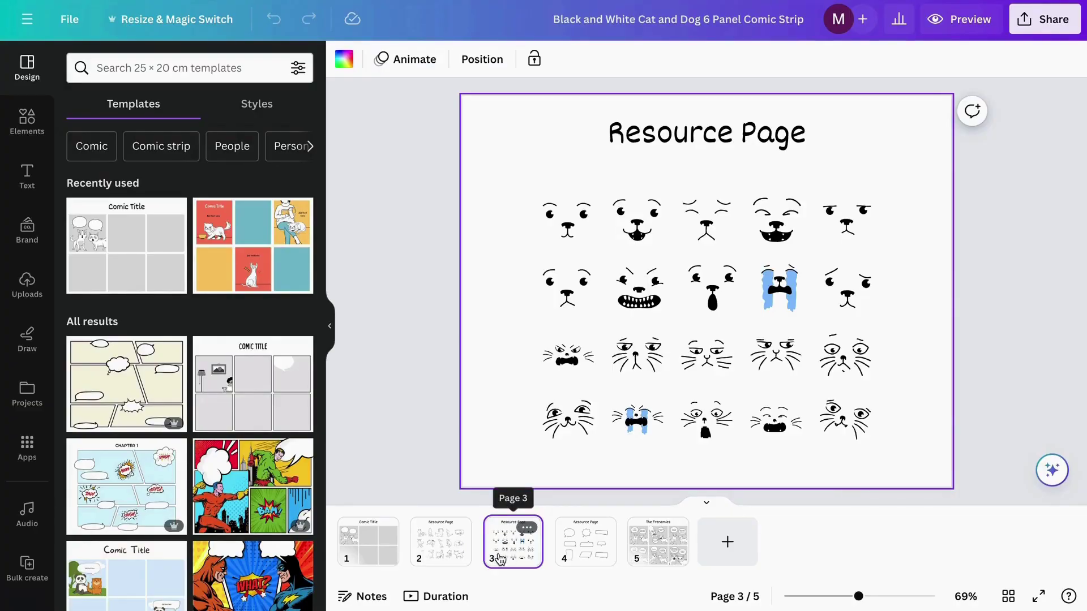
{"action": "left_click", "coordinate": [572, 552]}
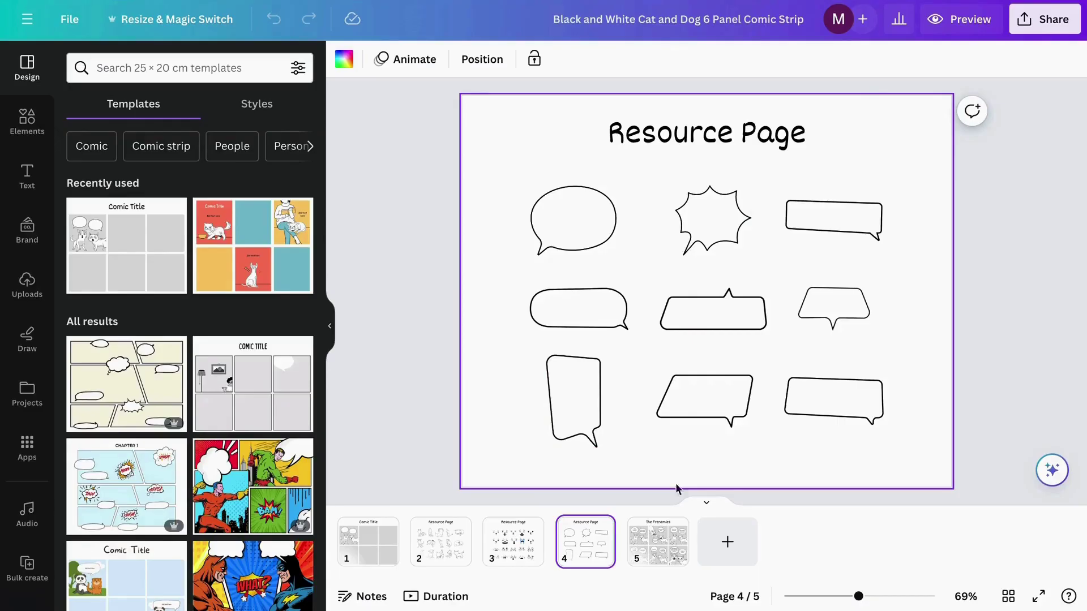
{"action": "left_click", "coordinate": [653, 566]}
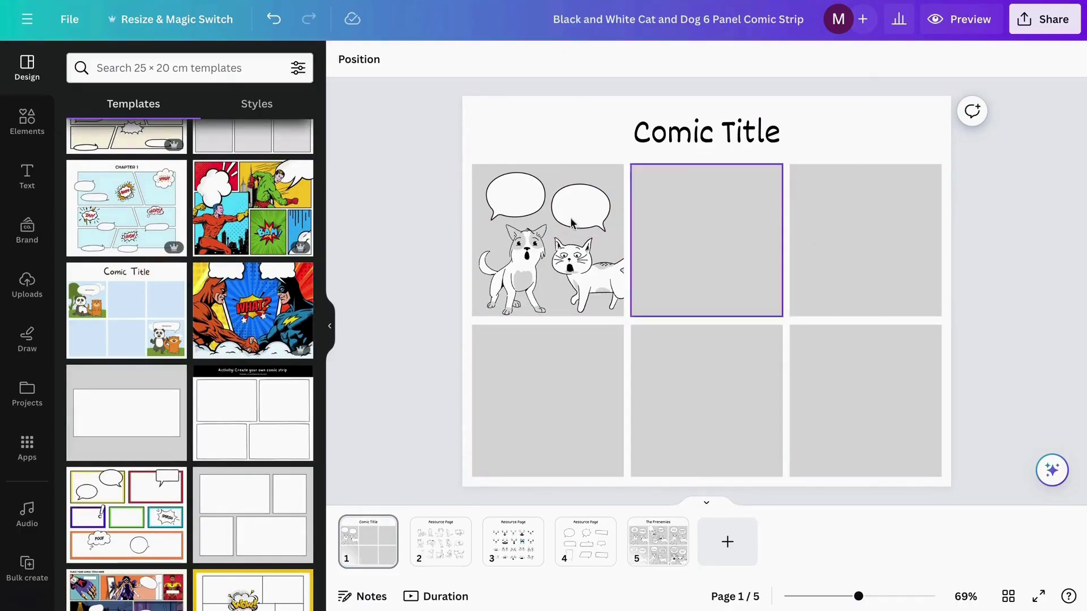
Duplicate the sitting dog from page 2 into page 1's upper-middle panel, slightly enlarged
{"action": "left_click", "coordinate": [444, 550]}
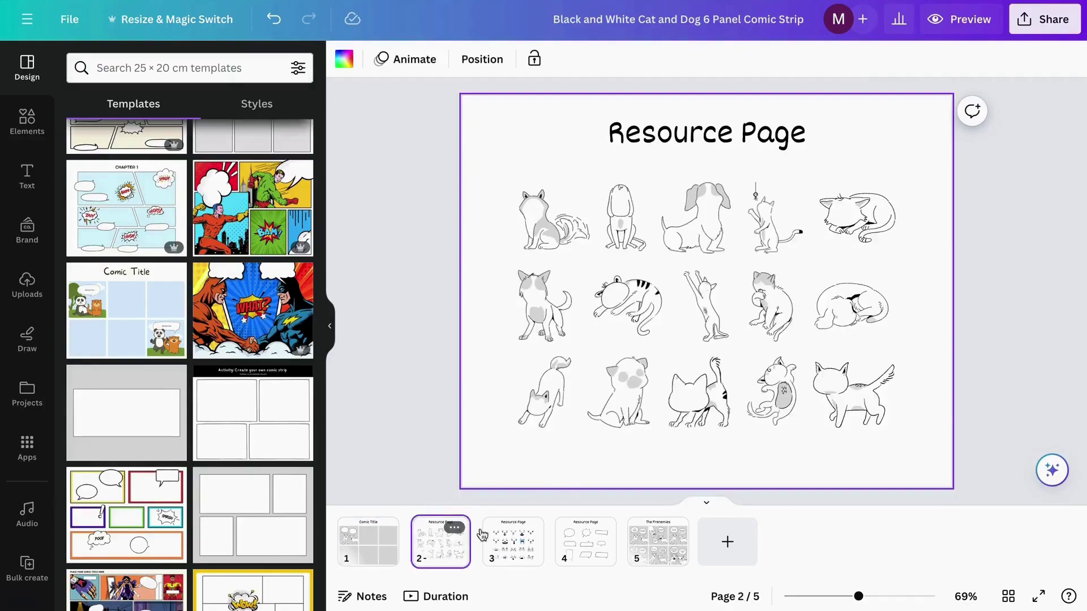
{"action": "left_click", "coordinate": [623, 406]}
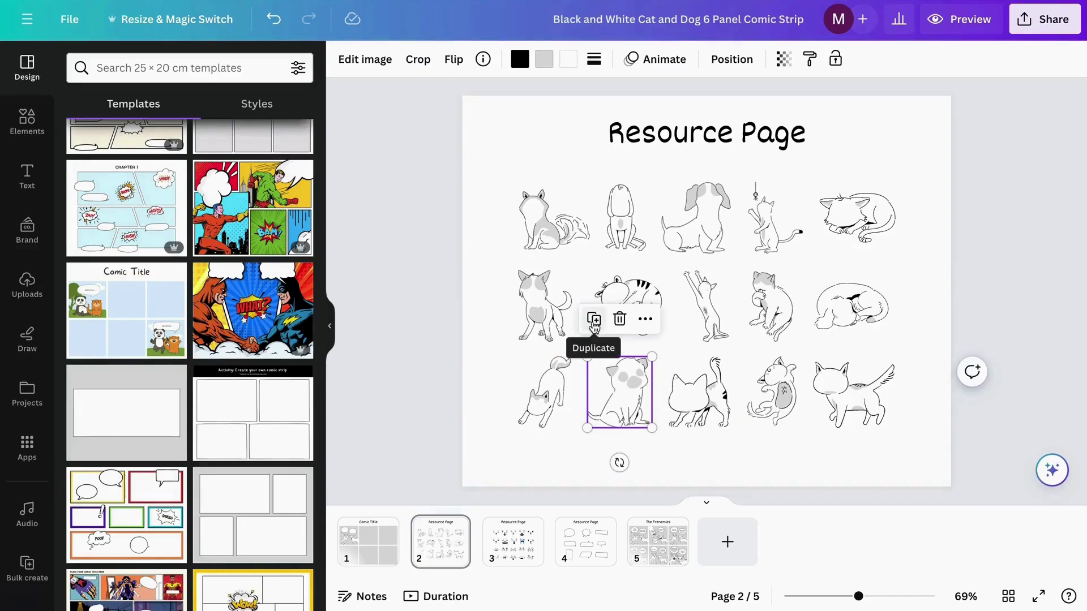
{"action": "left_click", "coordinate": [594, 320]}
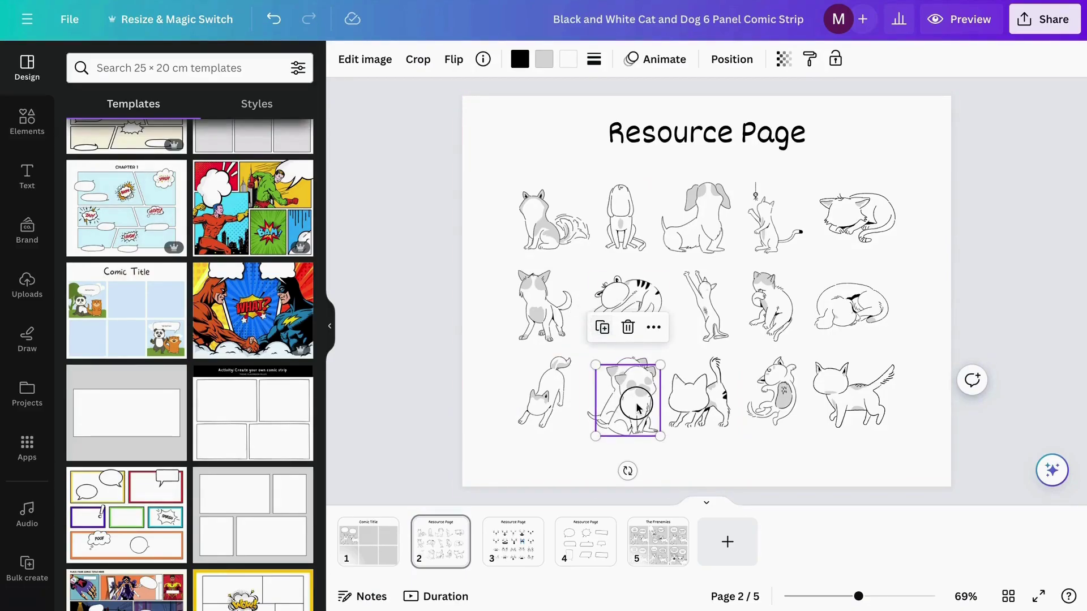
{"action": "left_click_drag", "start_coordinate": [637, 407], "coordinate": [369, 547]}
{"action": "left_click_drag", "start_coordinate": [626, 401], "coordinate": [684, 263]}
{"action": "left_click_drag", "start_coordinate": [640, 296], "coordinate": [634, 305]}
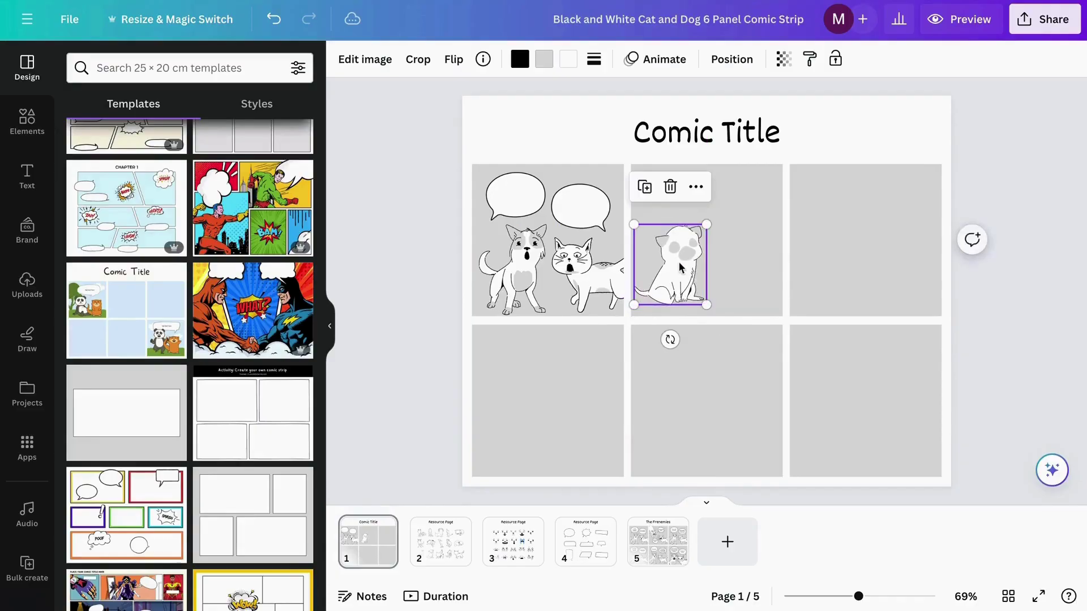
{"action": "left_click_drag", "start_coordinate": [680, 268], "coordinate": [689, 265]}
{"action": "left_click", "coordinate": [367, 376]}
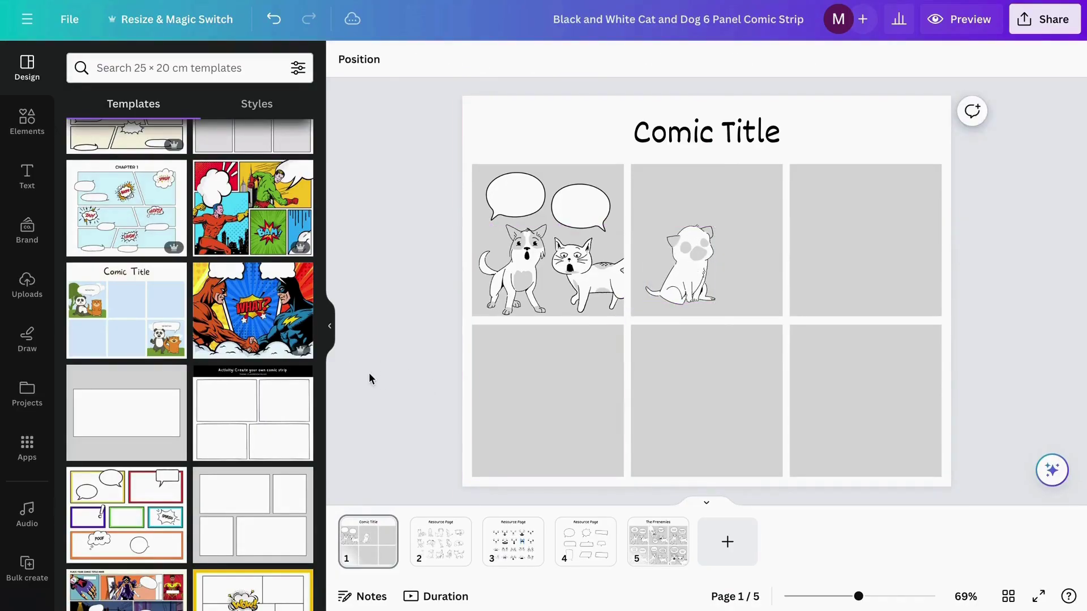
{"action": "left_click", "coordinate": [466, 548]}
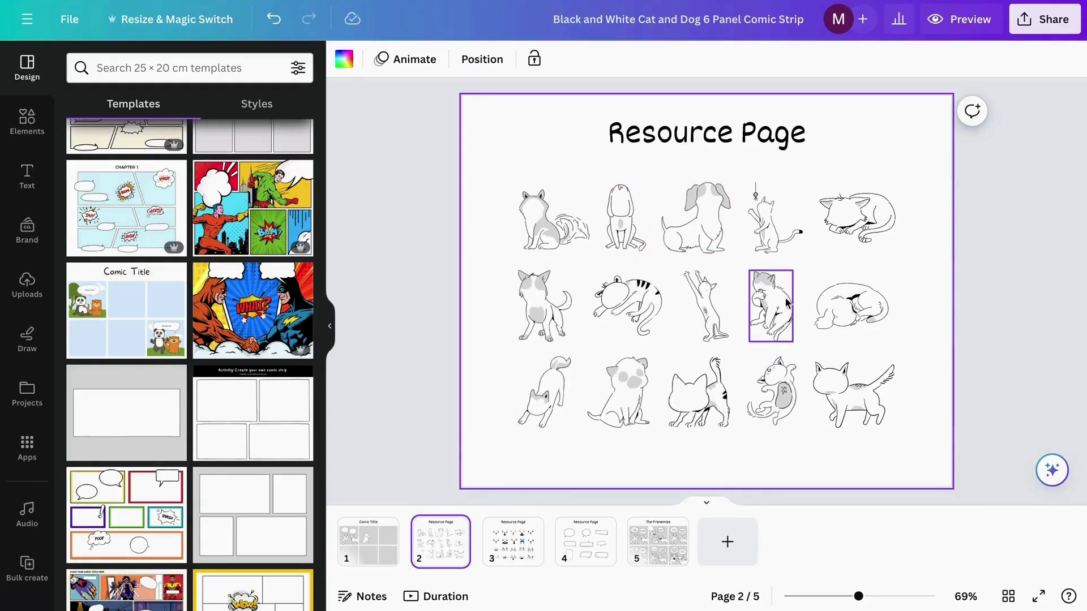
Duplicate the open-mouthed dog face from page 3 and fit it onto the upper-middle dog's head
{"action": "left_click", "coordinate": [513, 535]}
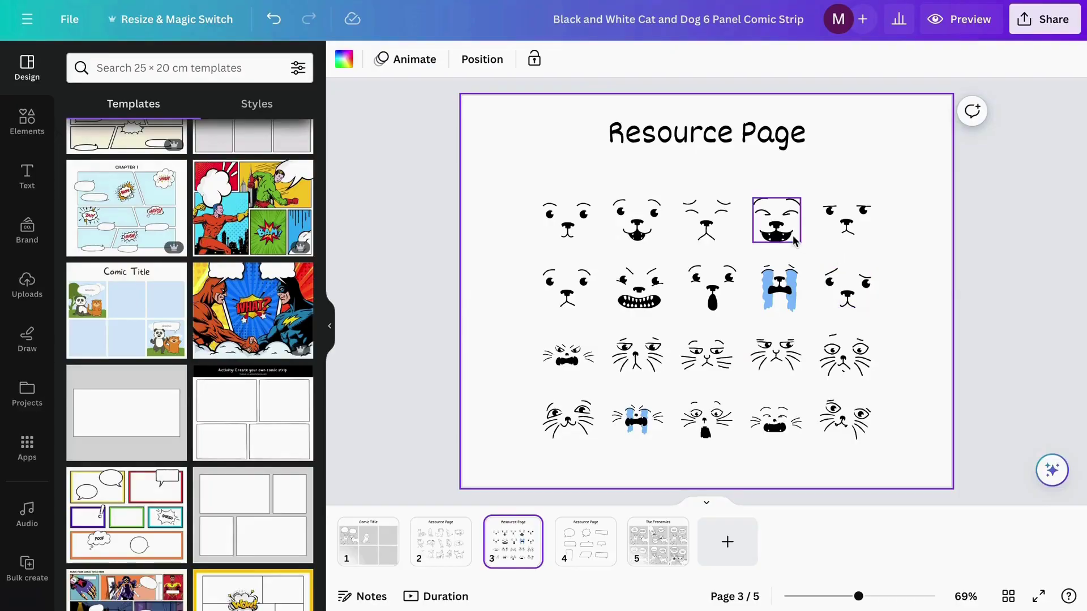
{"action": "left_click", "coordinate": [712, 280]}
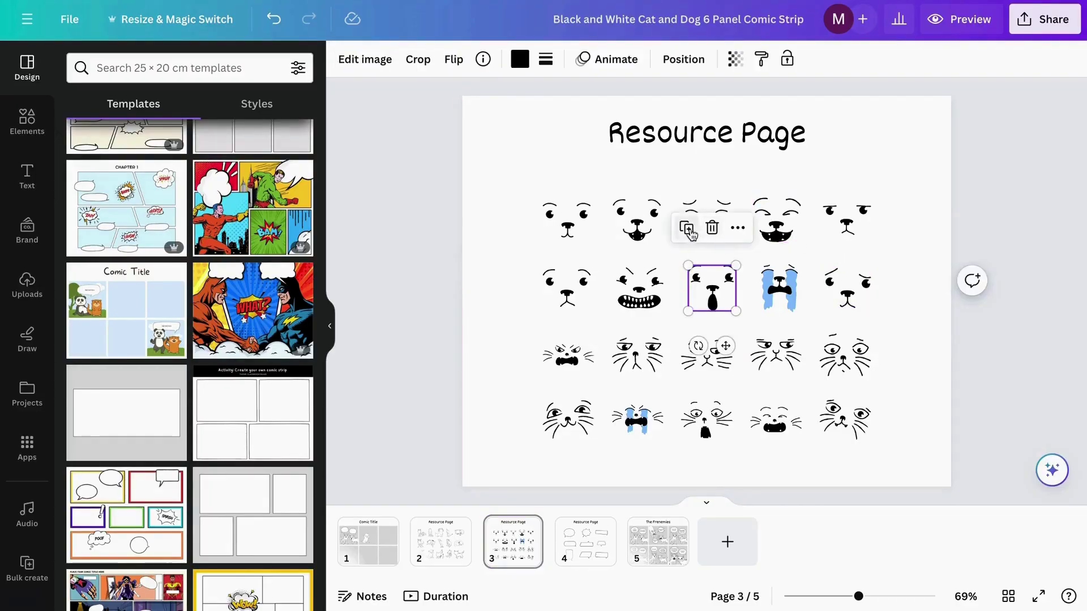
{"action": "left_click", "coordinate": [694, 235]}
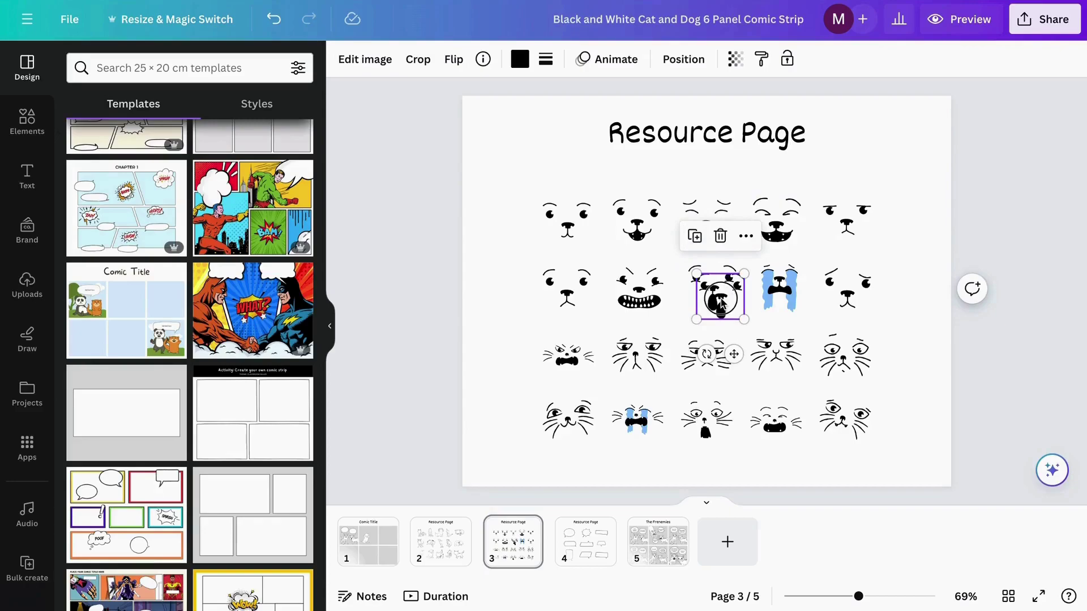
{"action": "left_click_drag", "start_coordinate": [725, 303], "coordinate": [365, 549]}
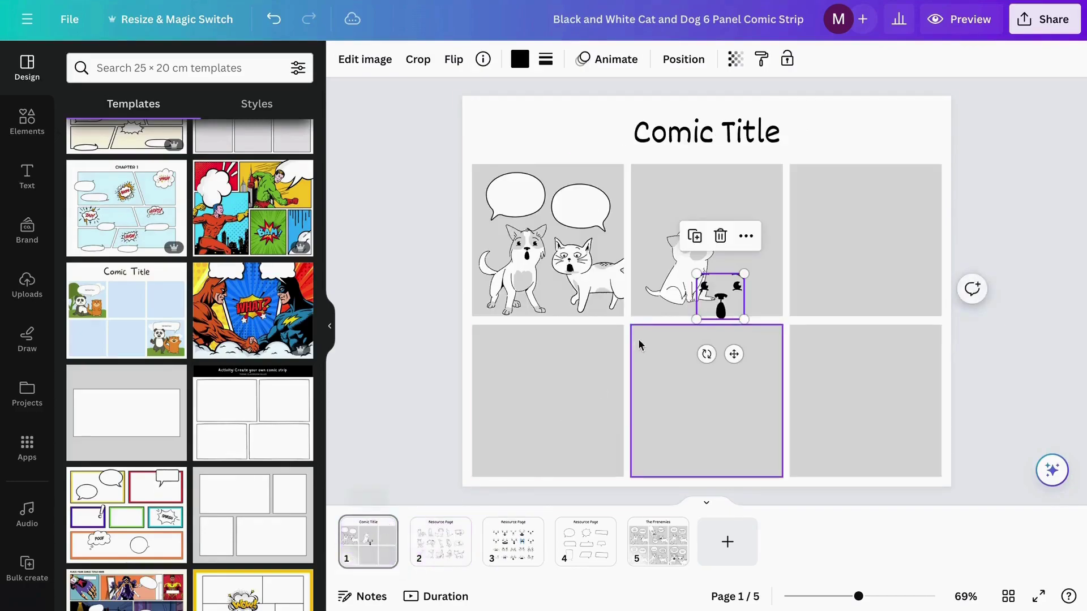
{"action": "mouse_move", "coordinate": [714, 306]}
{"action": "left_mouse_down"}
{"action": "mouse_move", "coordinate": [705, 297]}
{"action": "mouse_move", "coordinate": [724, 315]}
{"action": "left_mouse_up"}
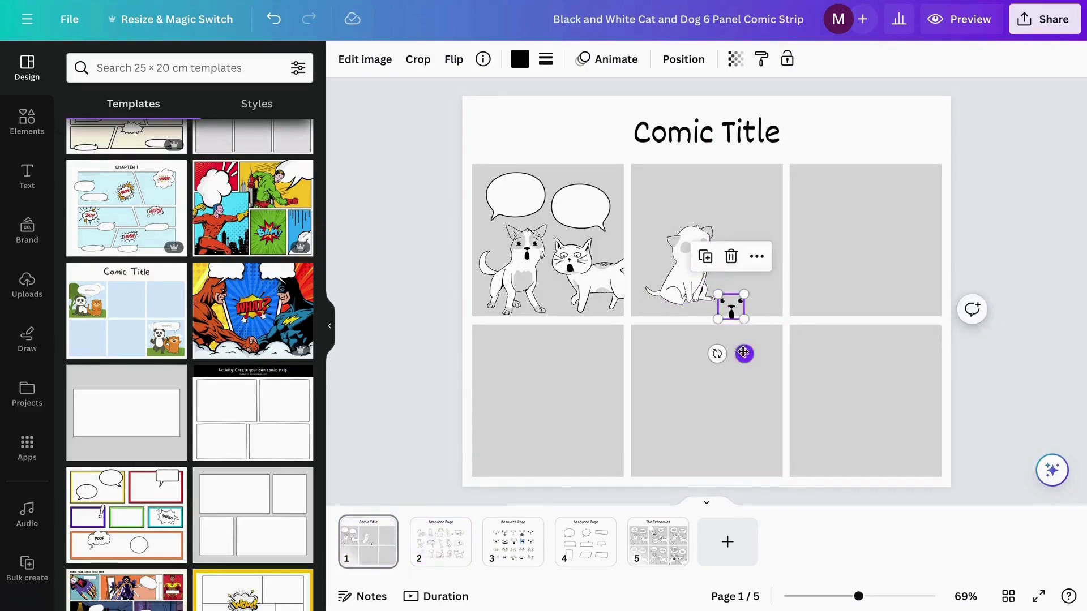
{"action": "left_click_drag", "start_coordinate": [744, 354], "coordinate": [701, 298]}
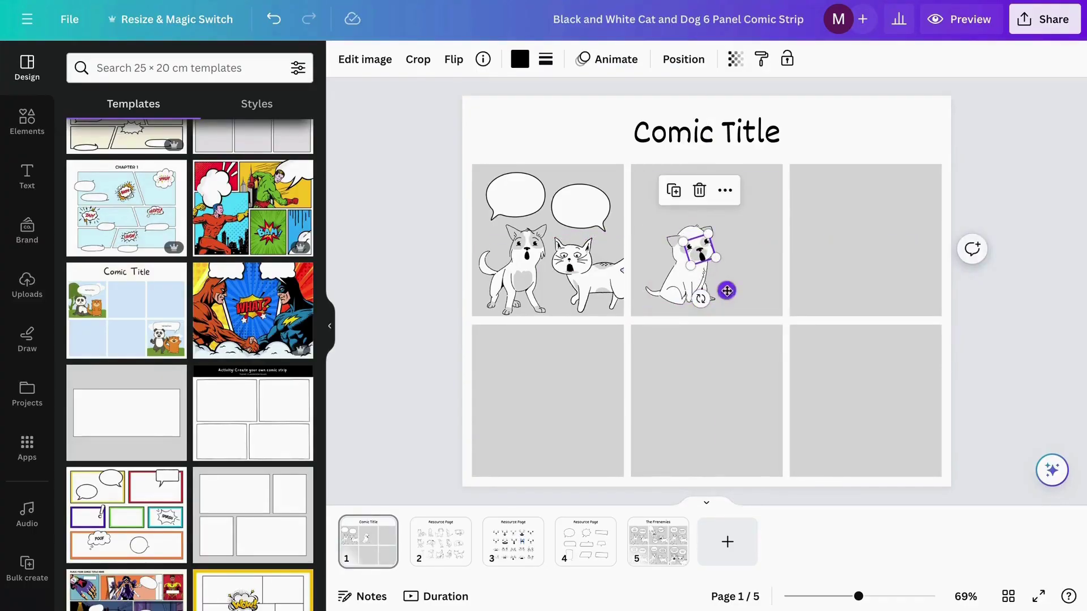
{"action": "left_click", "coordinate": [734, 290]}
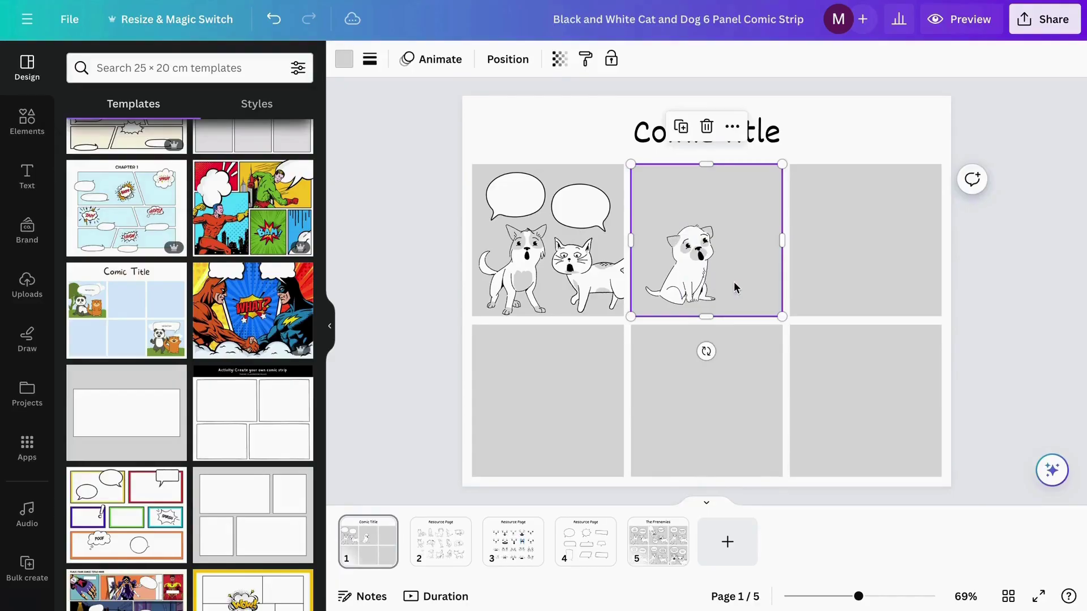
{"action": "left_click", "coordinate": [423, 269]}
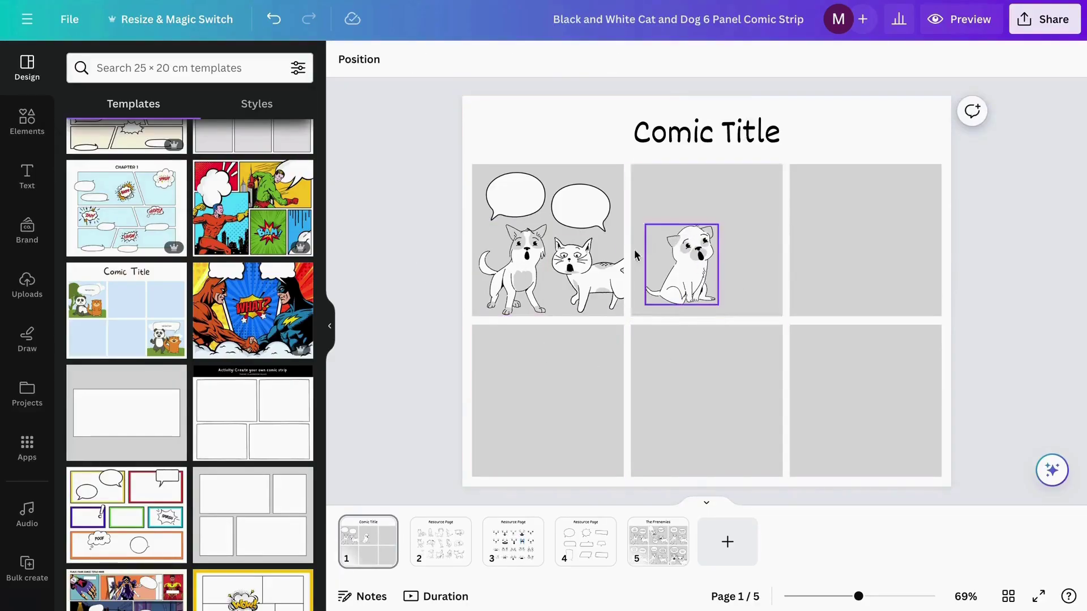
Ungroup the first-panel dog and delete its original face
{"action": "left_click", "coordinate": [522, 286]}
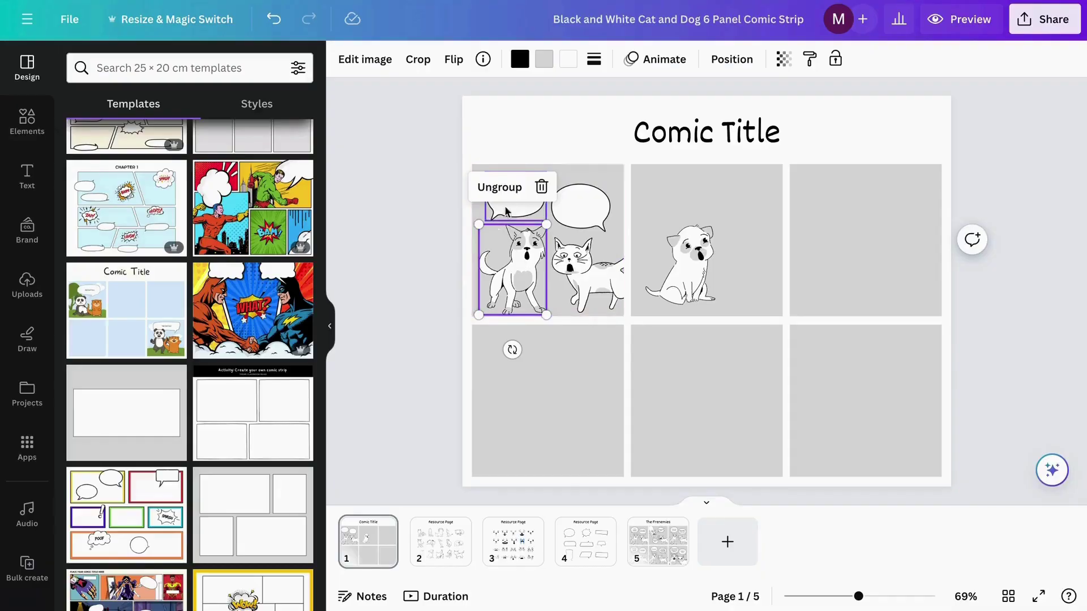
{"action": "left_click", "coordinate": [497, 189]}
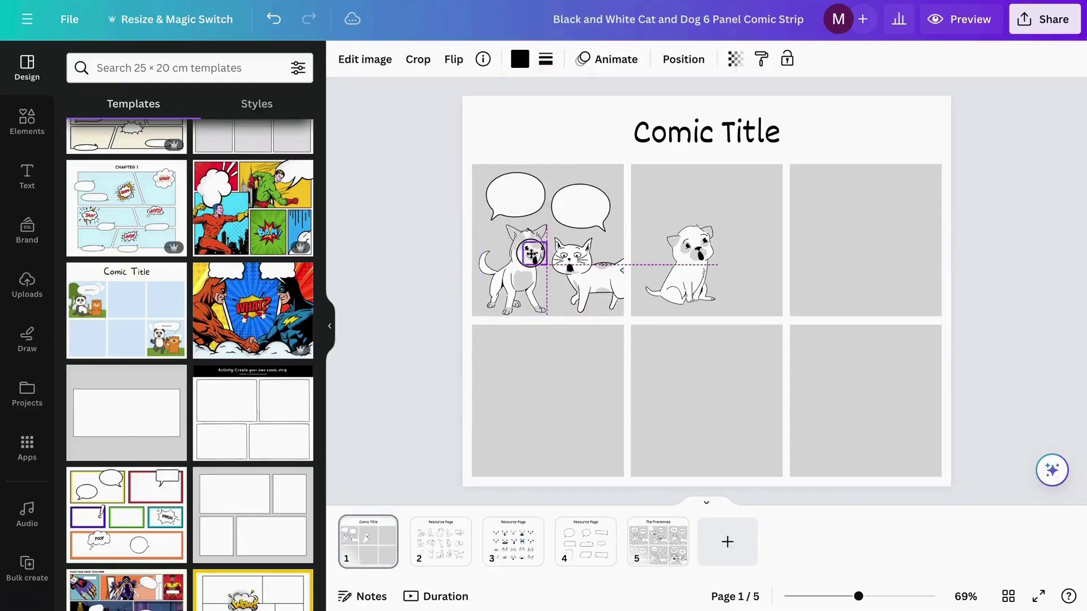
{"action": "left_click", "coordinate": [527, 249]}
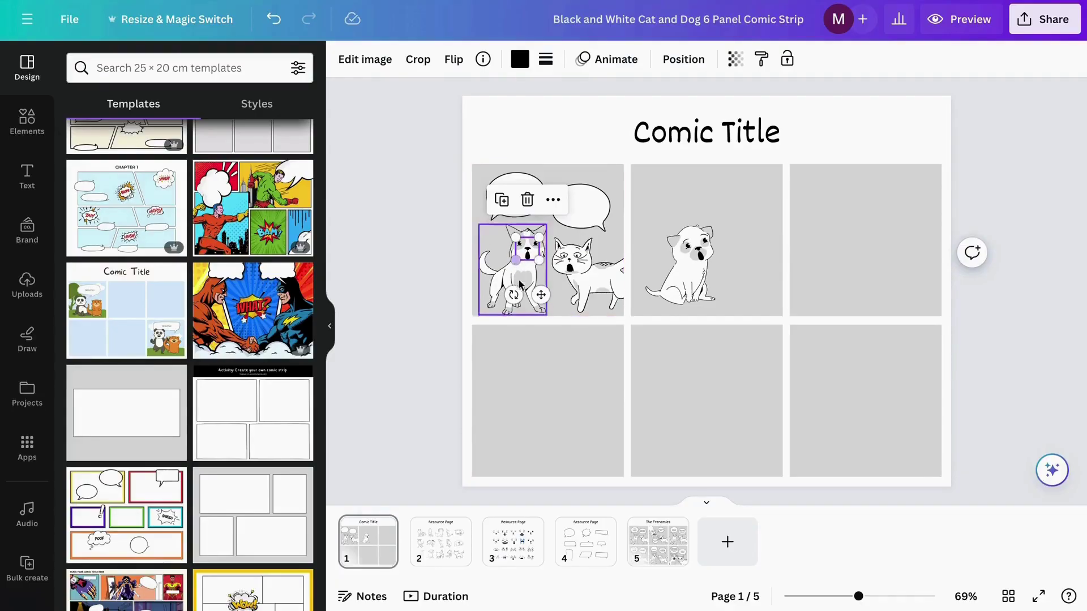
{"action": "left_click", "coordinate": [527, 199]}
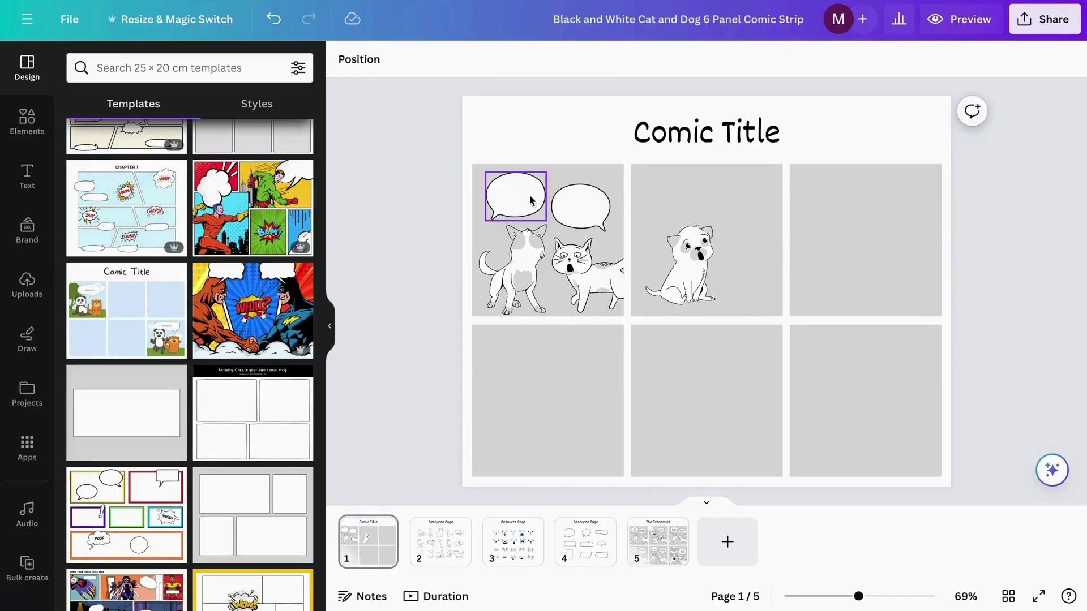
Duplicate the smiling dog face from page 3 and drop it onto the first-panel dog's head
{"action": "left_click", "coordinate": [522, 548]}
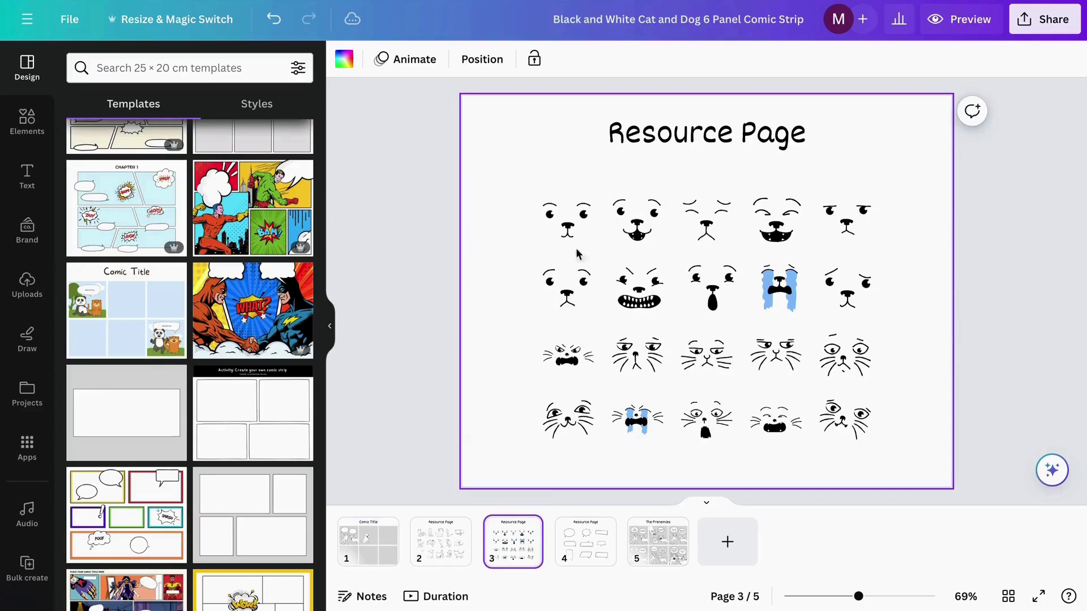
{"action": "left_click", "coordinate": [638, 231]}
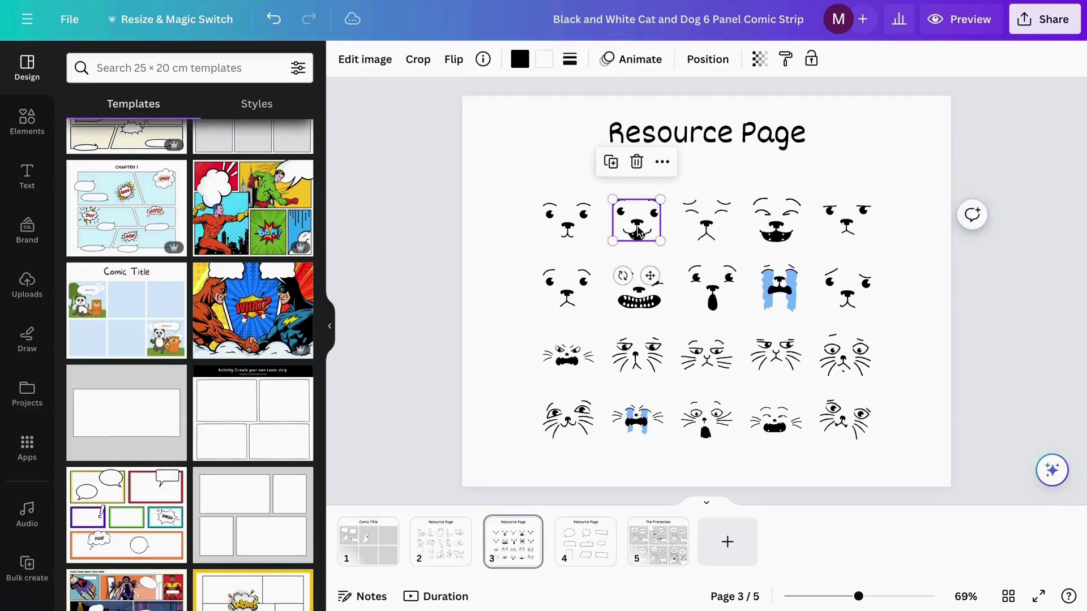
{"action": "left_click", "coordinate": [612, 163]}
{"action": "left_click_drag", "start_coordinate": [577, 292], "coordinate": [367, 543]}
{"action": "left_click_drag", "start_coordinate": [644, 229], "coordinate": [522, 249]}
{"action": "left_click", "coordinate": [513, 272]}
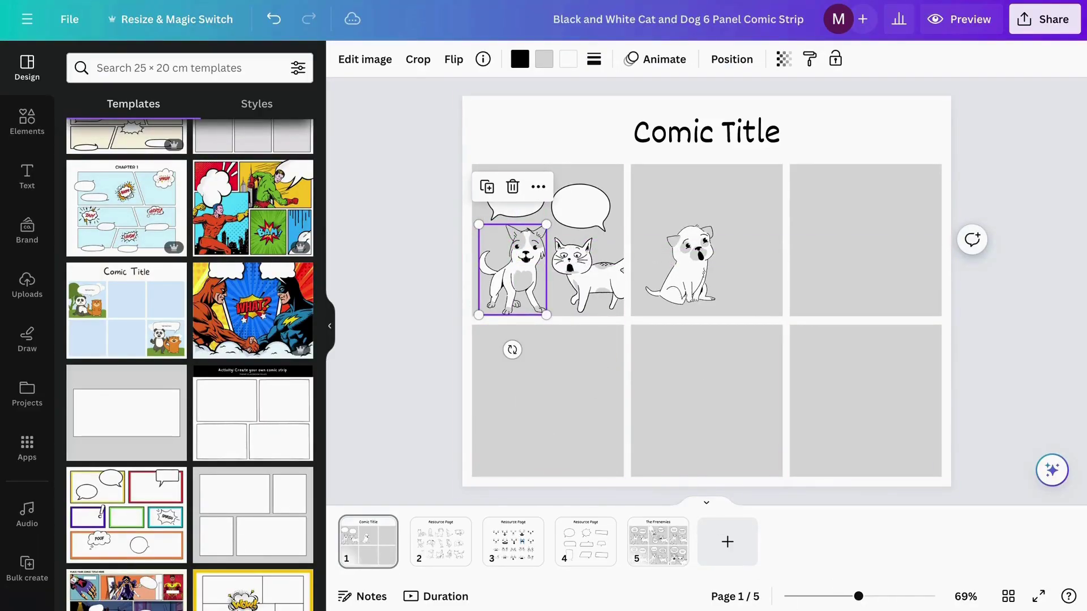
Shrink and nudge the smiling face so it fits the dog's head
{"action": "left_click_drag", "start_coordinate": [867, 599], "coordinate": [903, 599]}
{"action": "scroll", "coordinate": [541, 430], "scroll_direction": "left", "scroll_amount": 5}
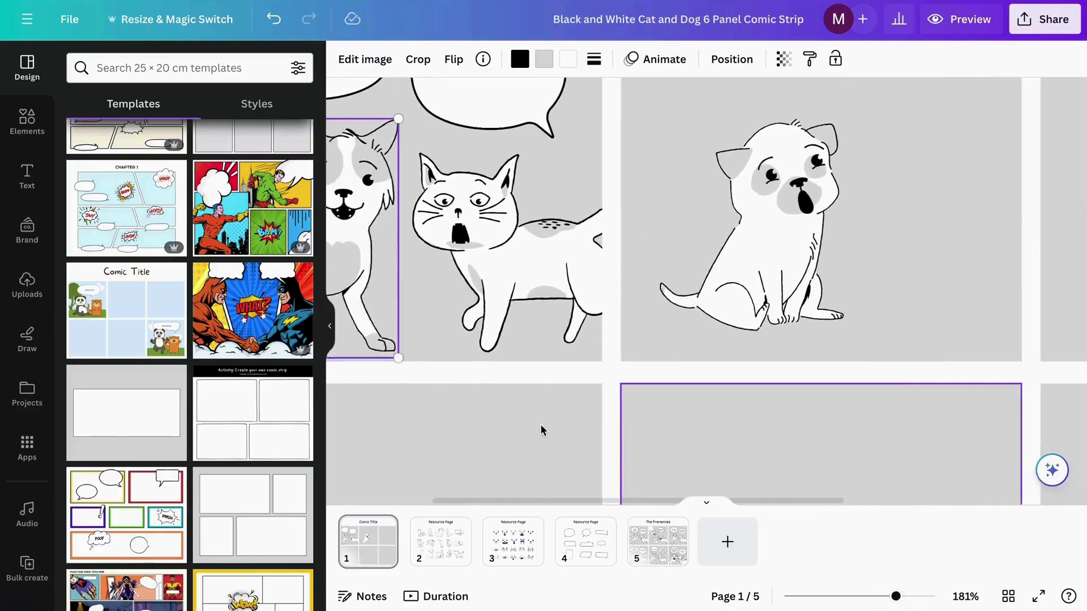
{"action": "left_click", "coordinate": [417, 205]}
{"action": "left_click_drag", "start_coordinate": [417, 201], "coordinate": [417, 194]}
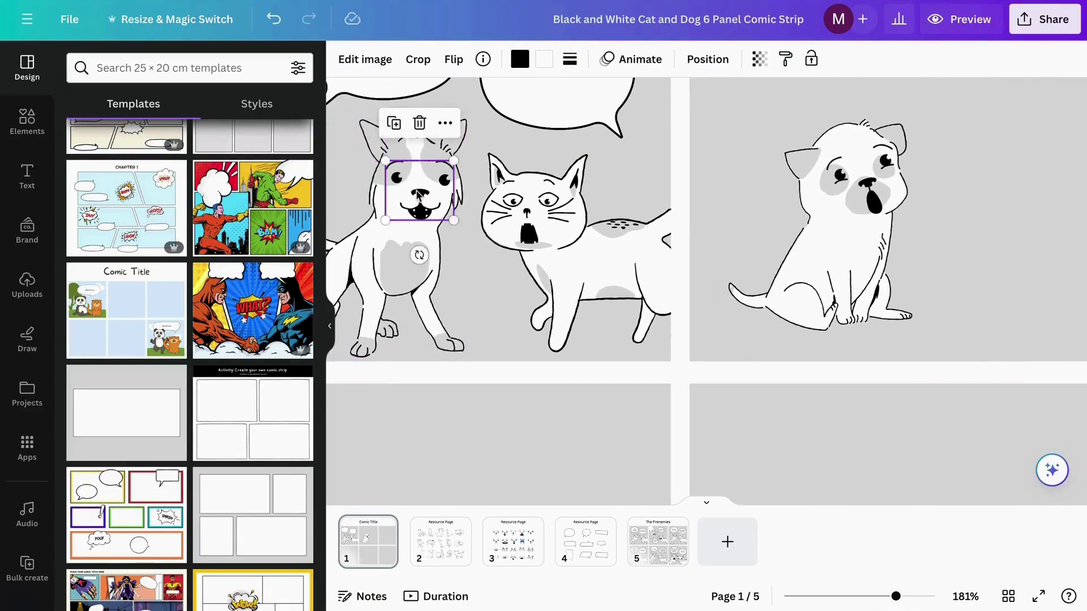
{"action": "left_click_drag", "start_coordinate": [386, 160], "coordinate": [412, 188]}
{"action": "left_click", "coordinate": [516, 437]}
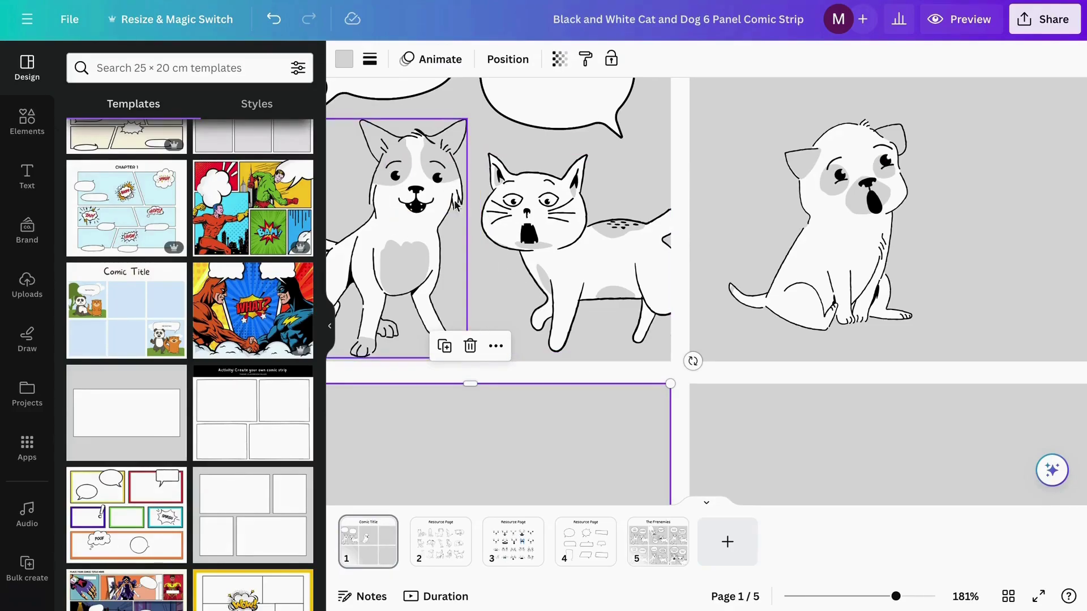
{"action": "left_click_drag", "start_coordinate": [896, 596], "coordinate": [857, 596]}
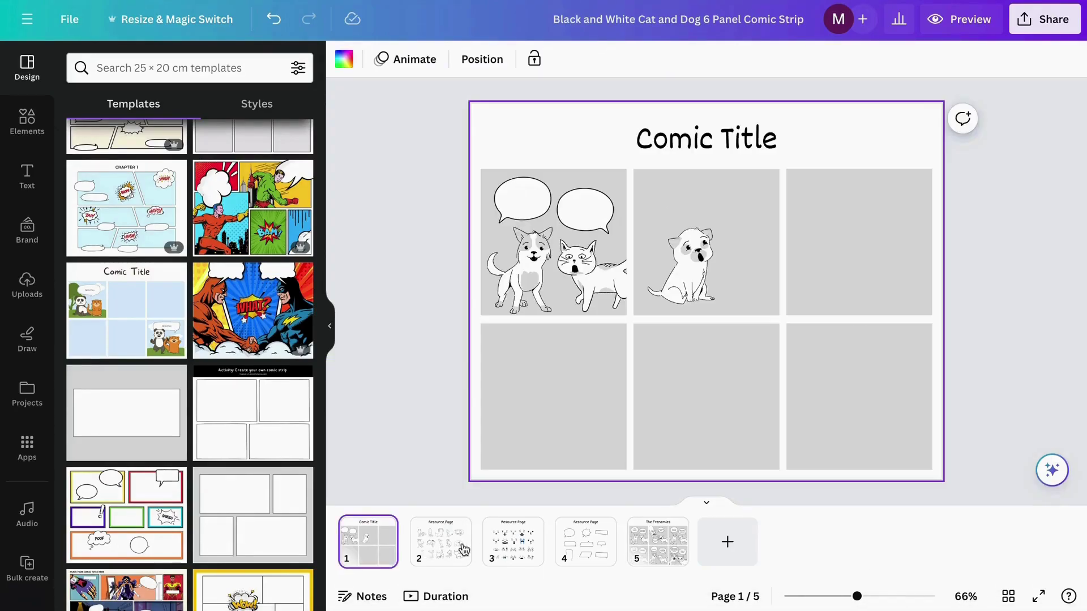
Search Elements for 'dog food' and filter to Graphics
{"action": "left_click", "coordinate": [463, 549]}
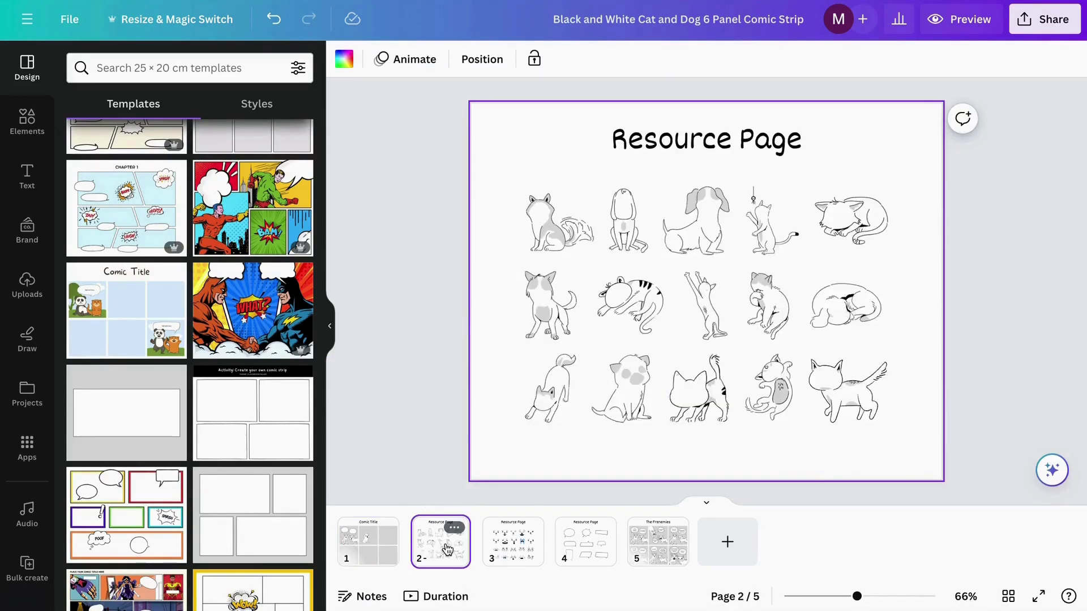
{"action": "left_click", "coordinate": [380, 545]}
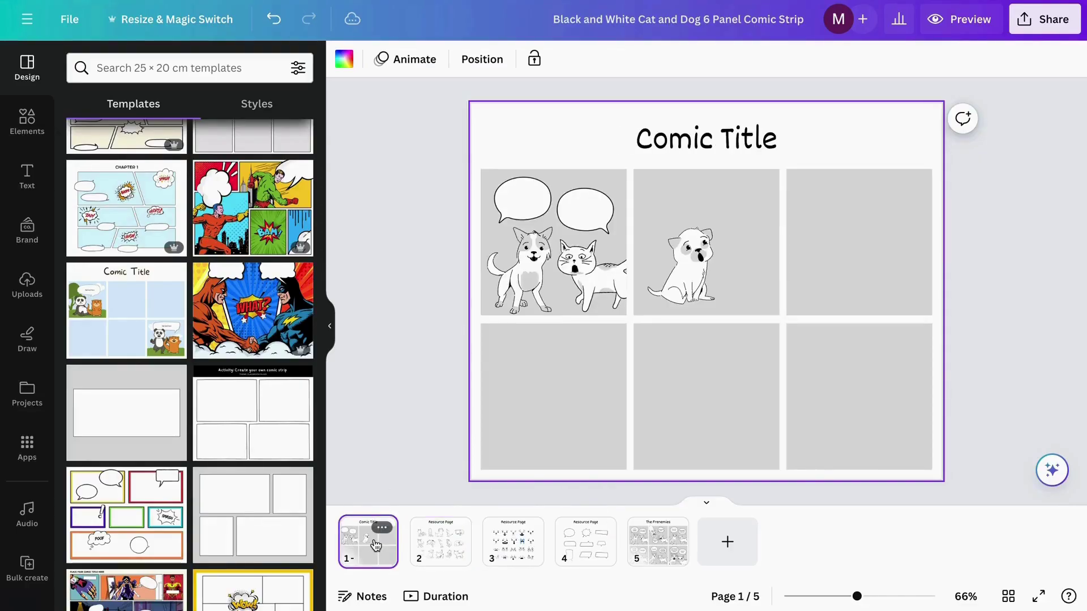
{"action": "left_click", "coordinate": [434, 553]}
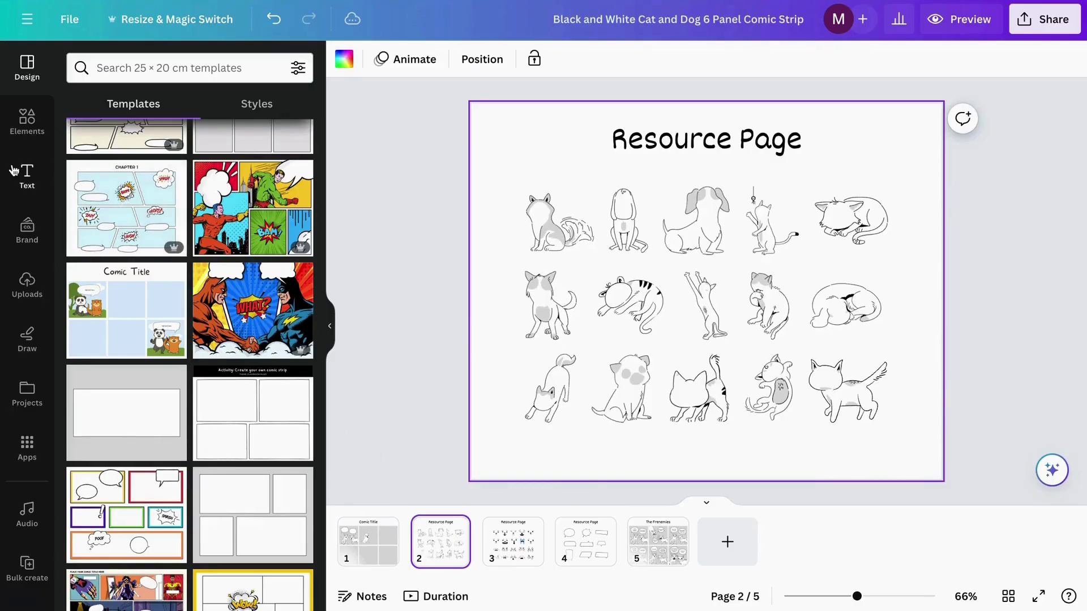
{"action": "left_click", "coordinate": [29, 123]}
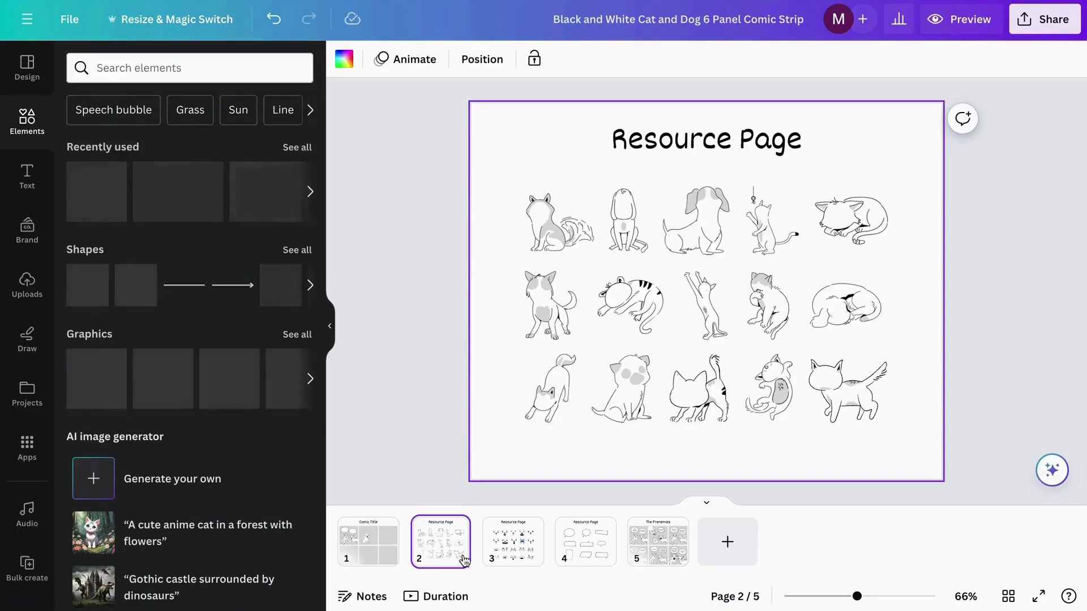
{"action": "left_click", "coordinate": [362, 532]}
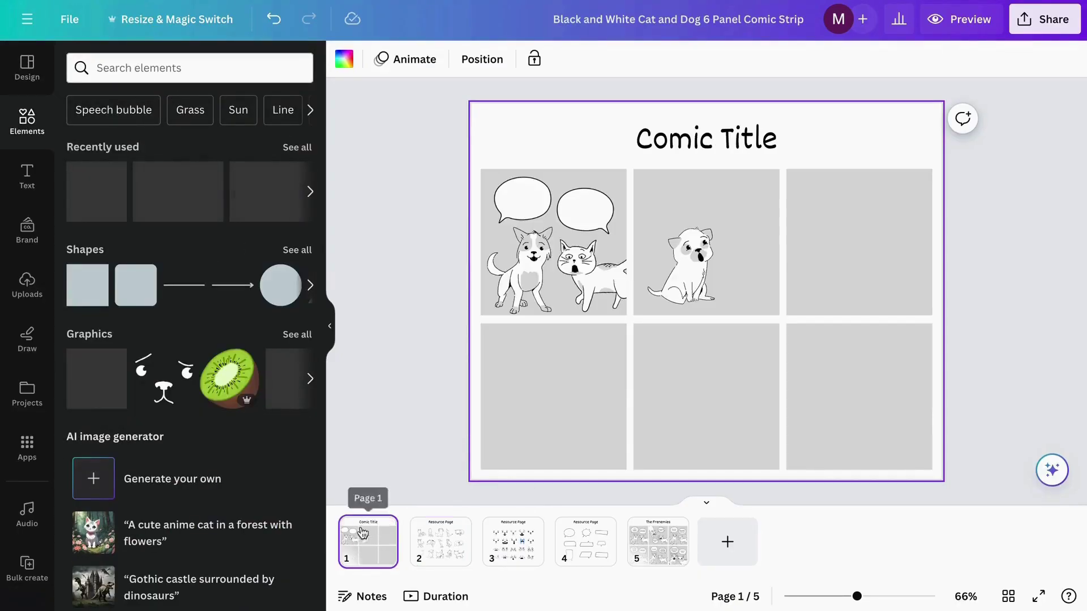
{"action": "left_click", "coordinate": [219, 67]}
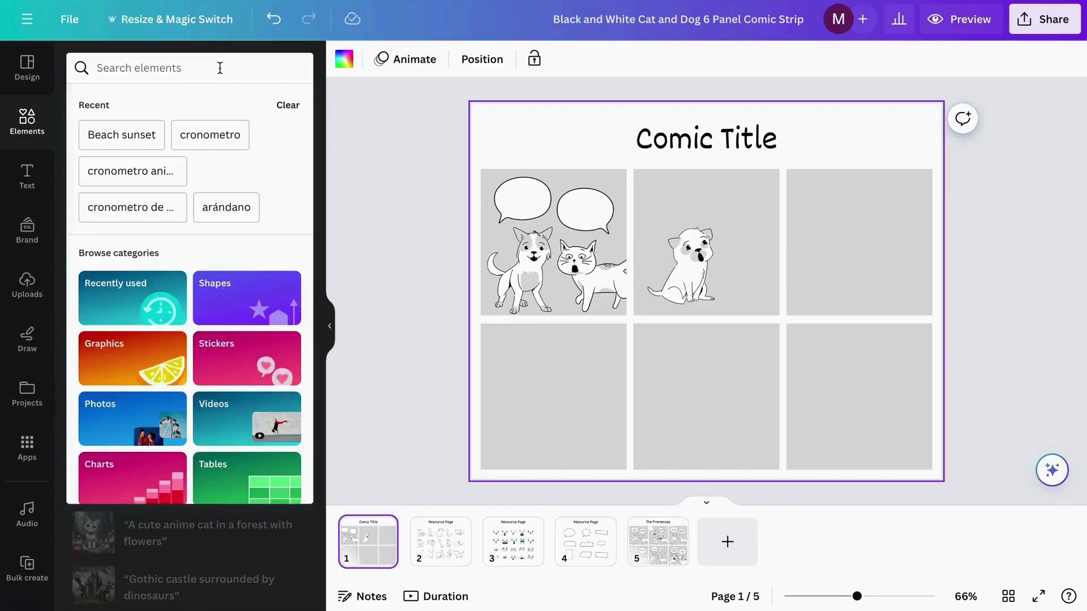
{"action": "type", "text": "dog food"}
{"action": "key", "text": "Return"}
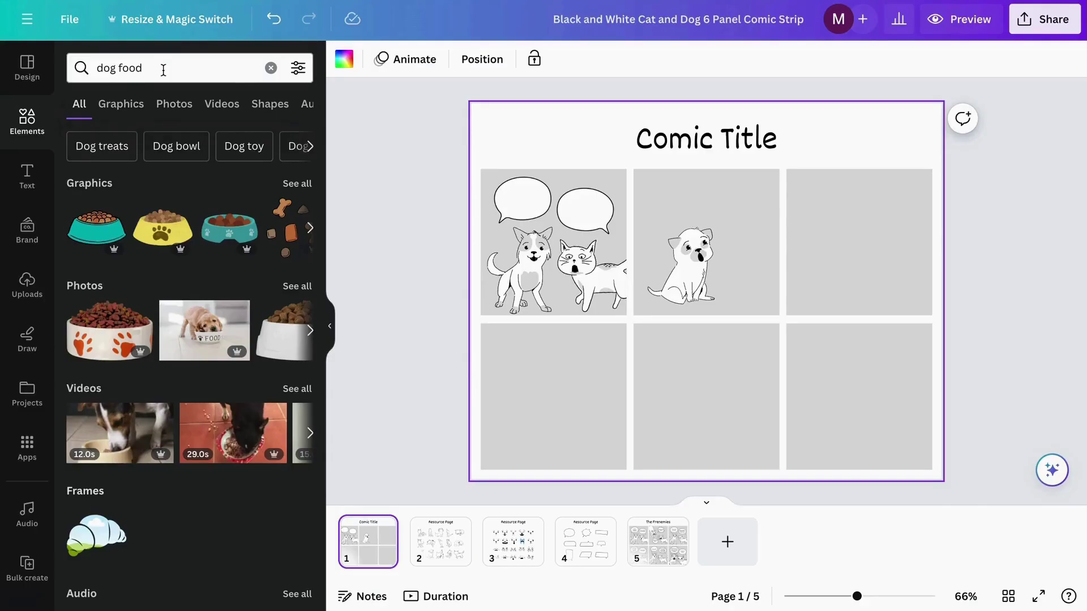
{"action": "left_click", "coordinate": [120, 107]}
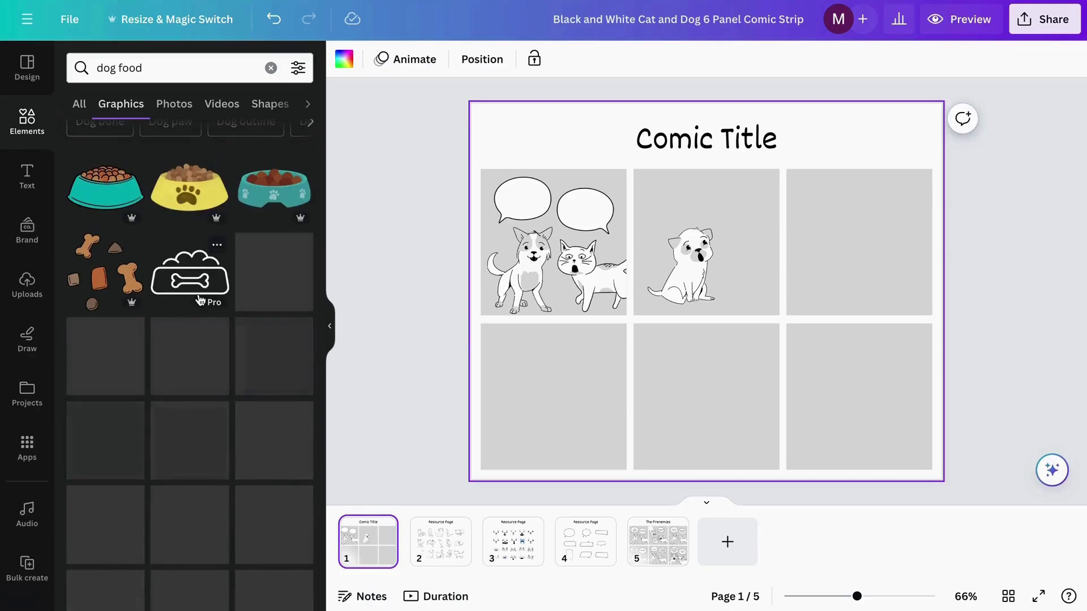
Add a bone-in-bowl graphic beside the dog, then delete it
{"action": "left_click", "coordinate": [202, 300]}
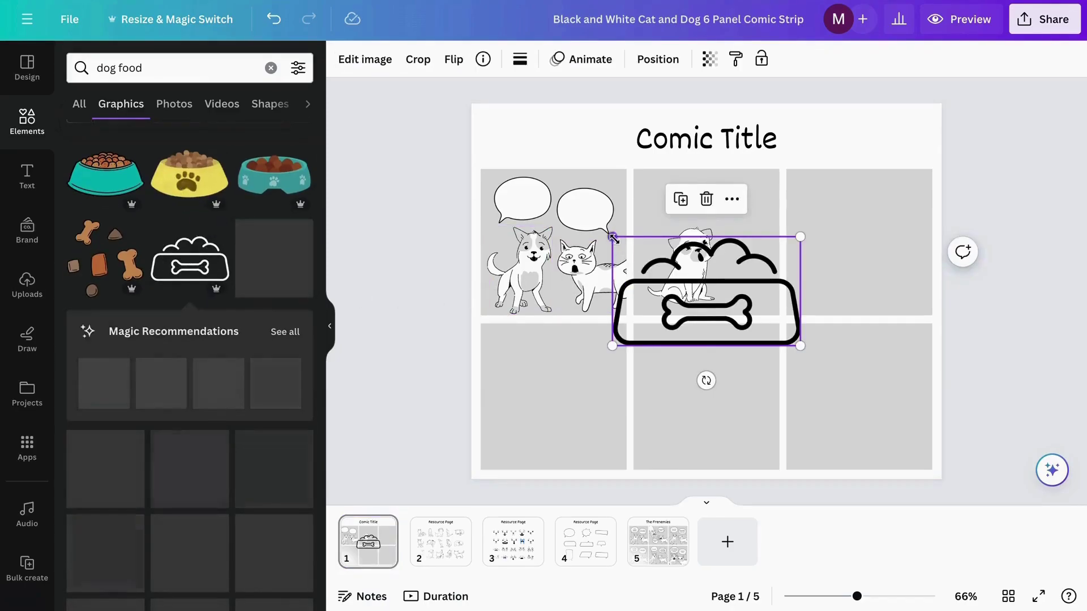
{"action": "left_click_drag", "start_coordinate": [612, 237], "coordinate": [722, 278]}
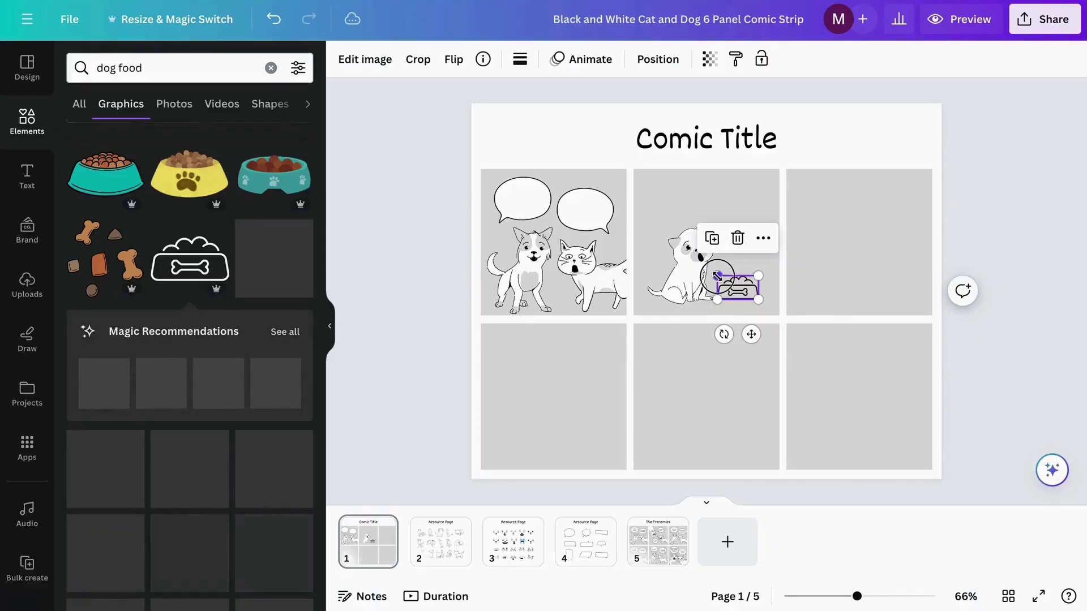
{"action": "left_click", "coordinate": [1028, 202]}
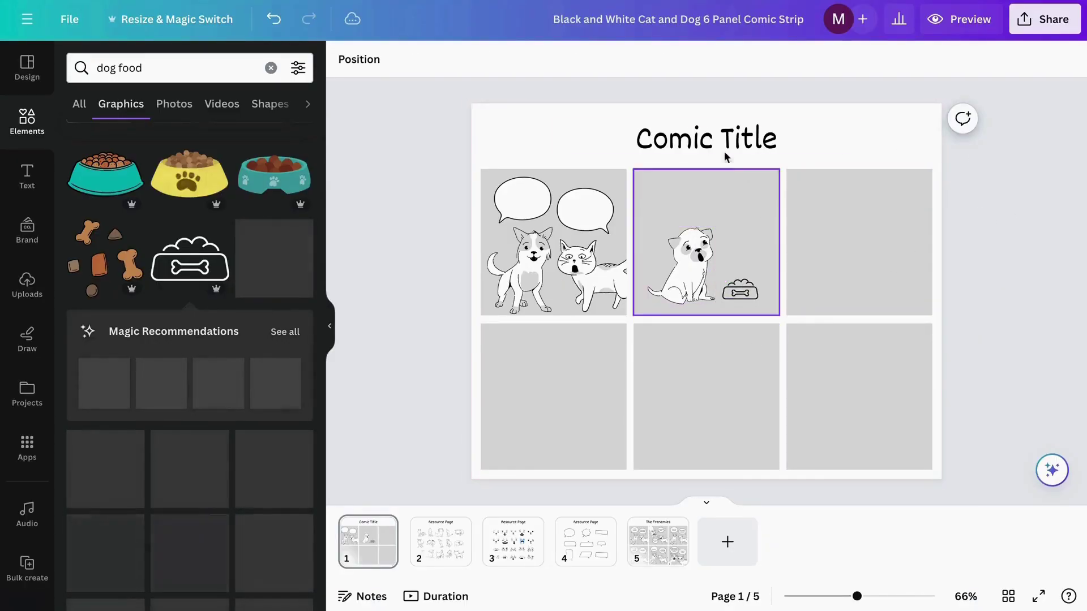
{"action": "scroll", "coordinate": [195, 413], "scroll_direction": "down", "scroll_amount": 3}
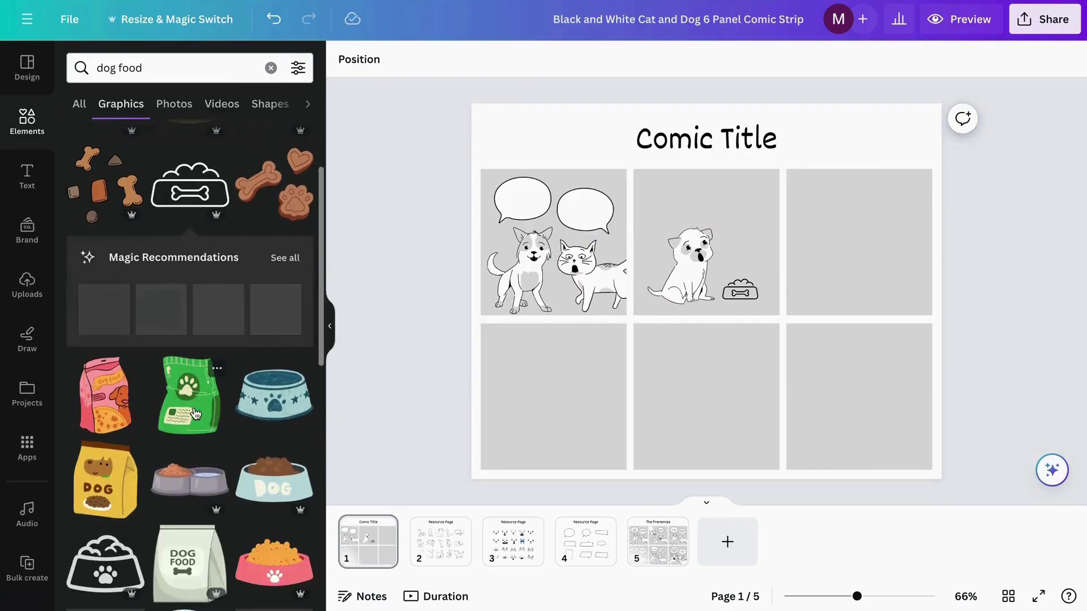
{"action": "scroll", "coordinate": [194, 412], "scroll_direction": "down", "scroll_amount": 4}
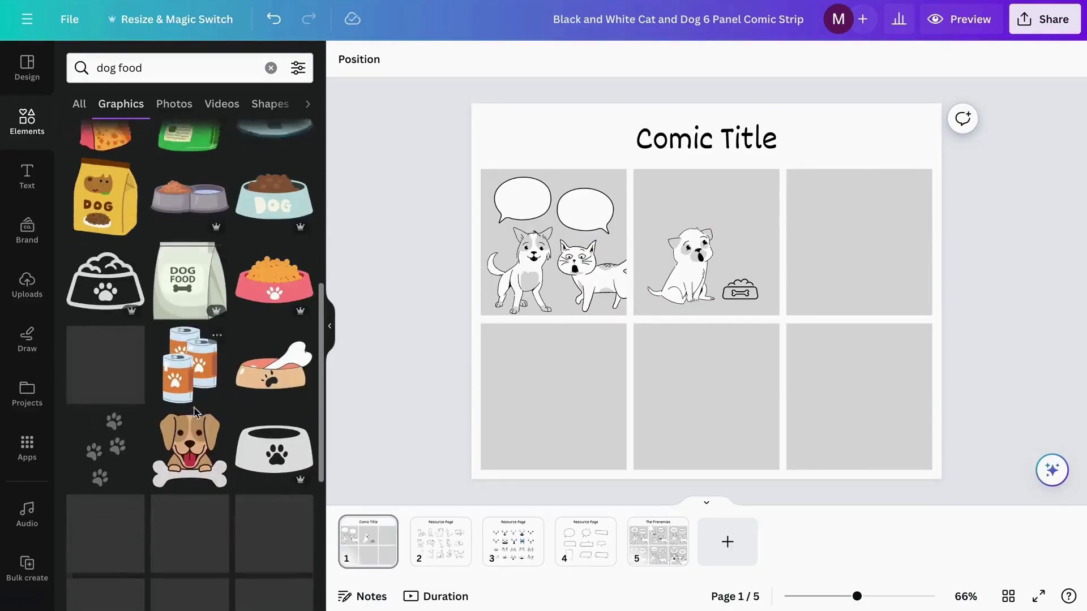
{"action": "left_click", "coordinate": [740, 290]}
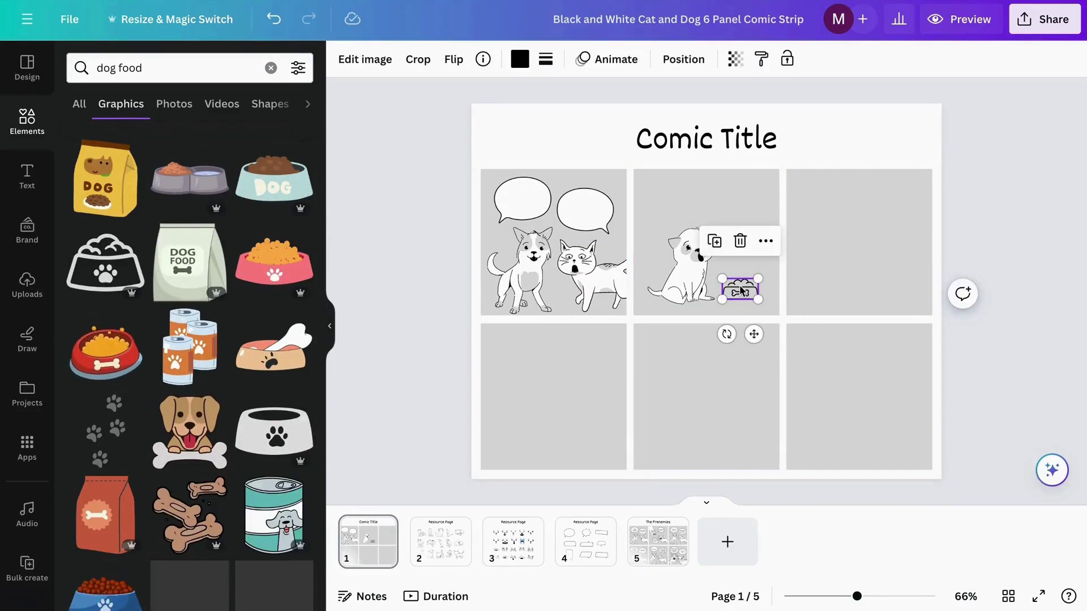
{"action": "key", "text": "Delete"}
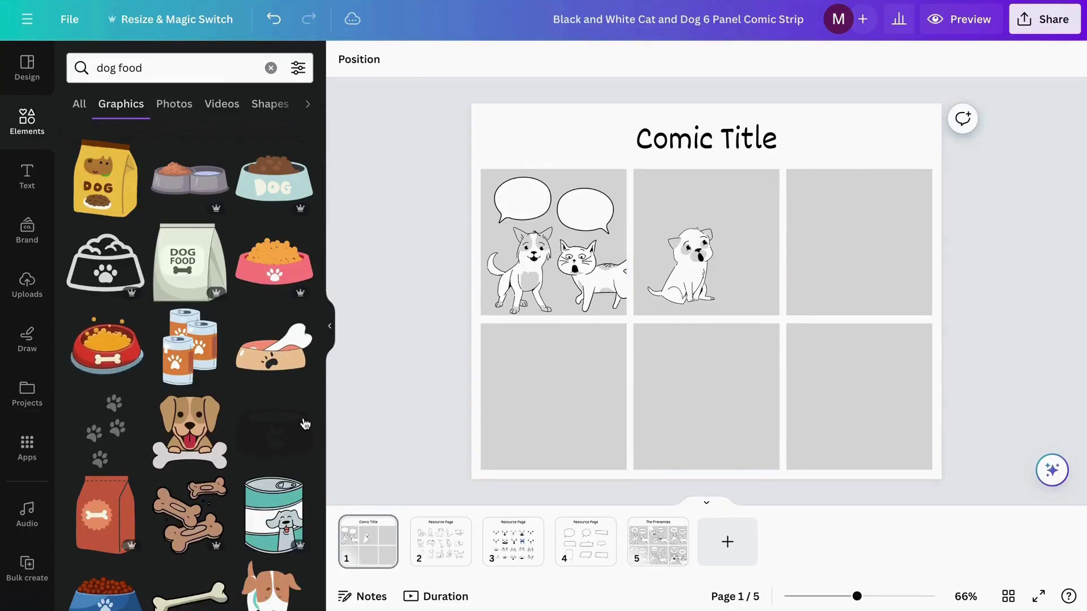
Add the black paw-print bowl, shrunk, beside the dog in panel 2
{"action": "left_click", "coordinate": [278, 436]}
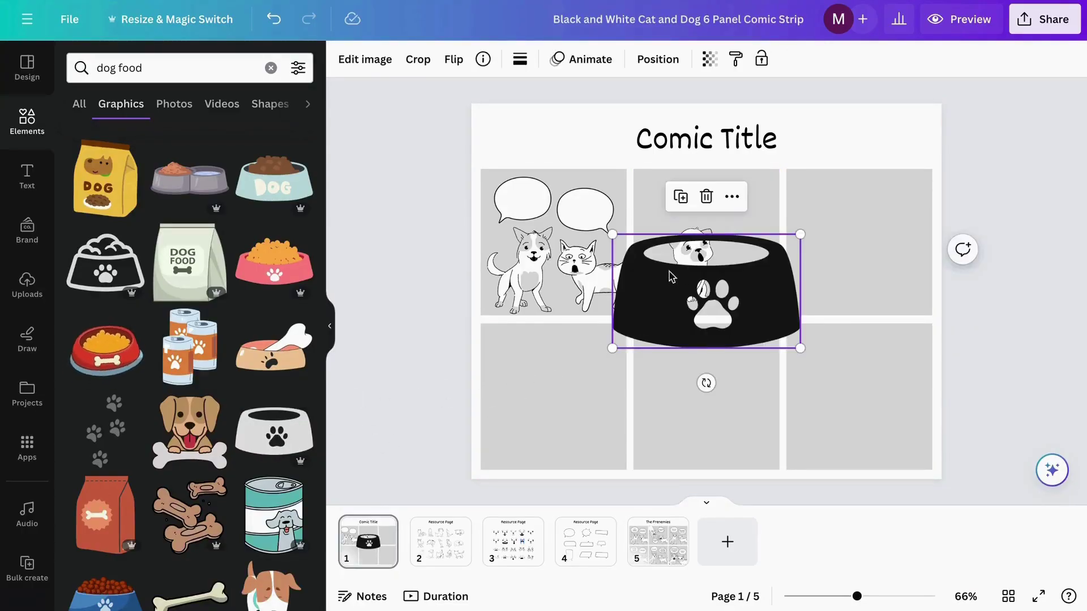
{"action": "left_click_drag", "start_coordinate": [612, 234], "coordinate": [767, 275]}
{"action": "left_click", "coordinate": [1001, 224]}
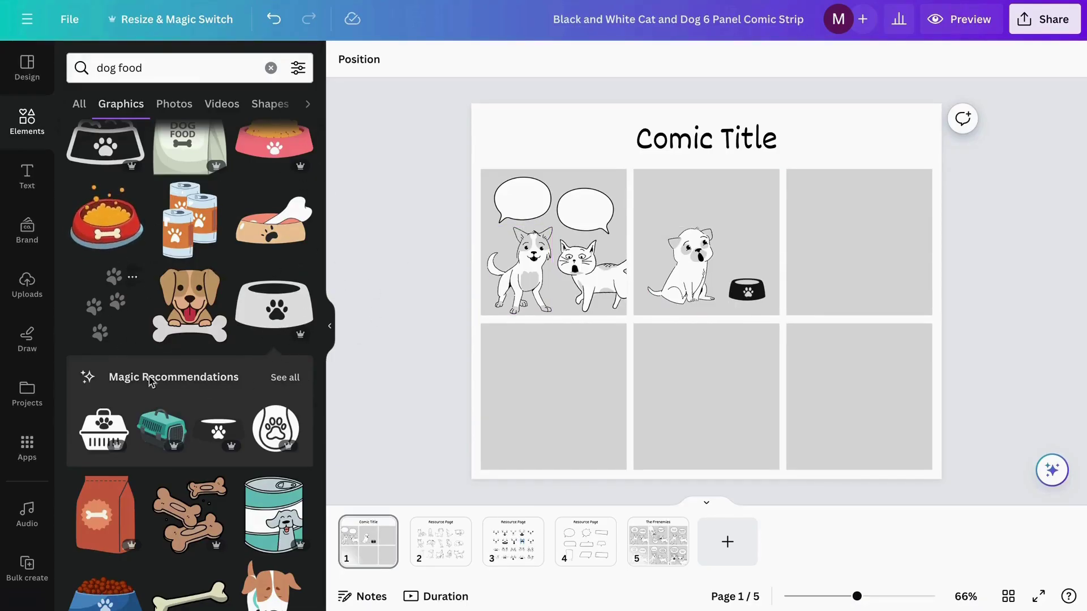
Fill the top-left panel's background with the light blue document colour
{"action": "left_click", "coordinate": [497, 558]}
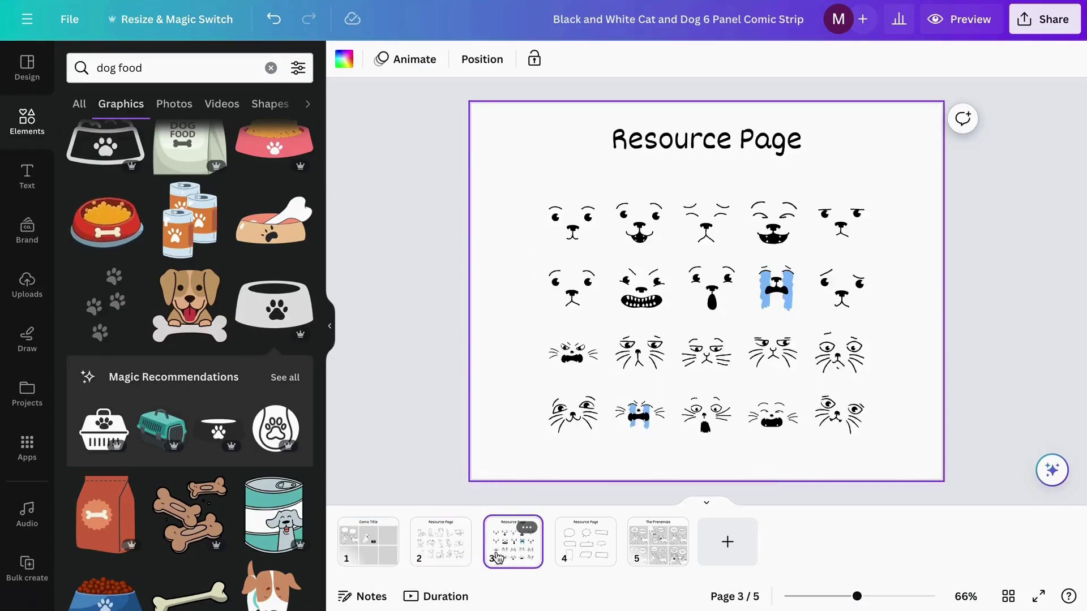
{"action": "left_click", "coordinate": [573, 558]}
{"action": "left_click", "coordinate": [368, 542]}
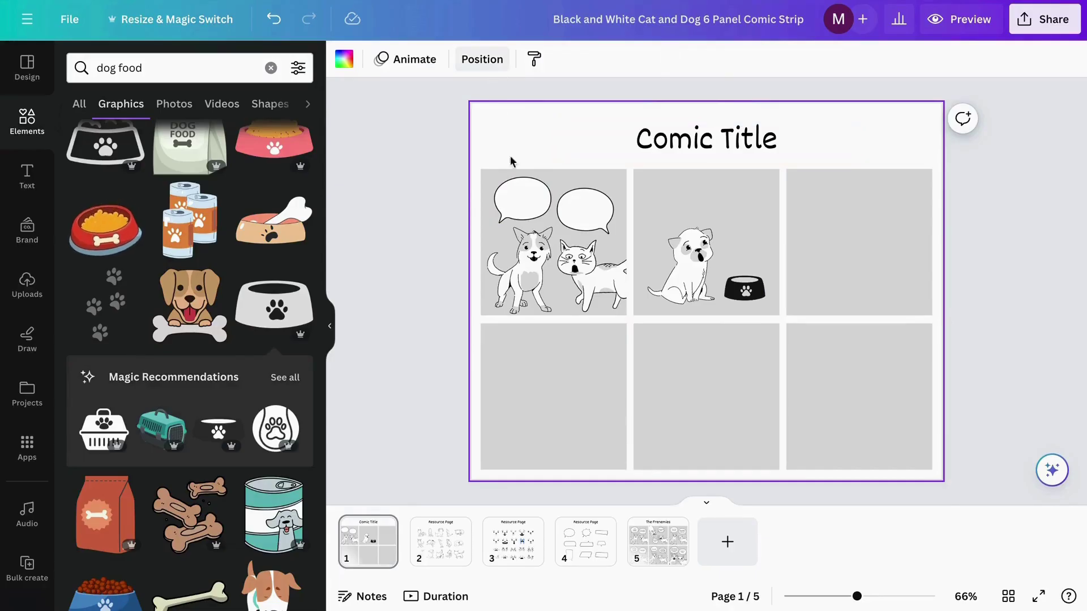
{"action": "left_click", "coordinate": [495, 176]}
{"action": "left_click", "coordinate": [426, 212]}
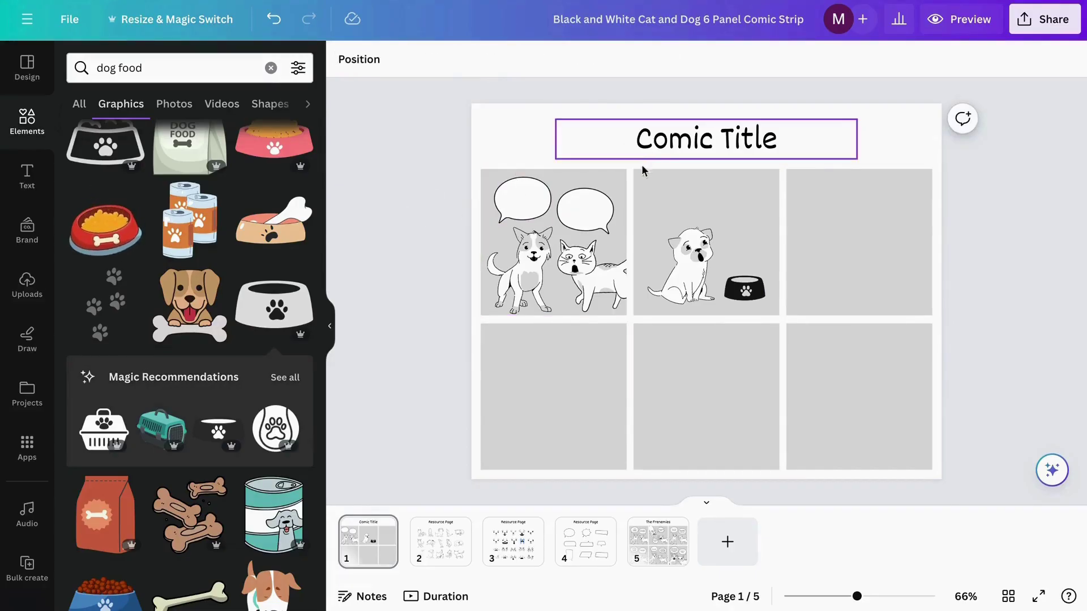
{"action": "left_click", "coordinate": [607, 185]}
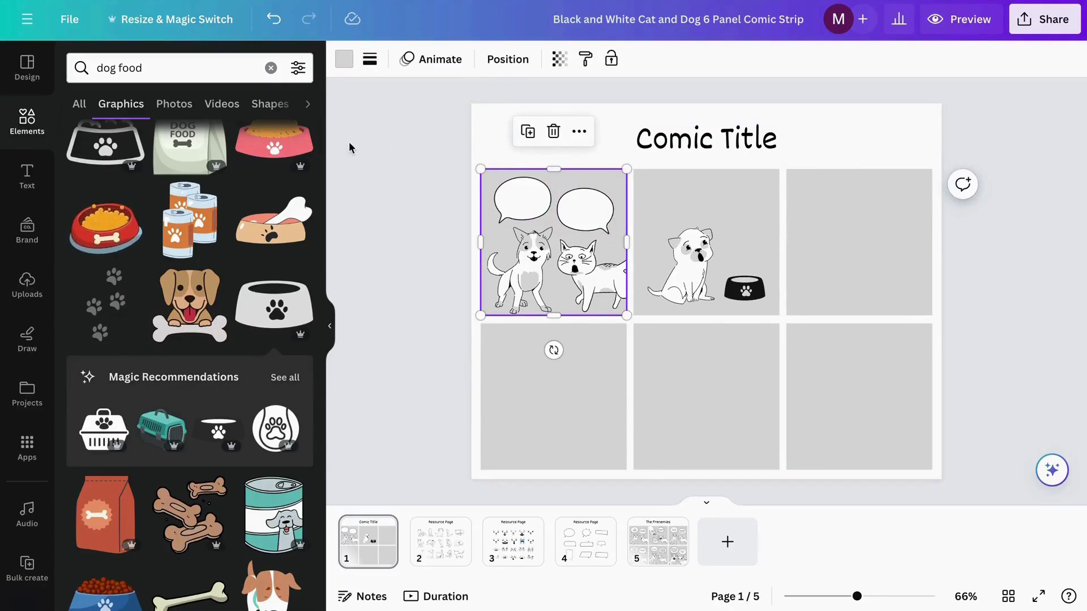
{"action": "left_click", "coordinate": [343, 61]}
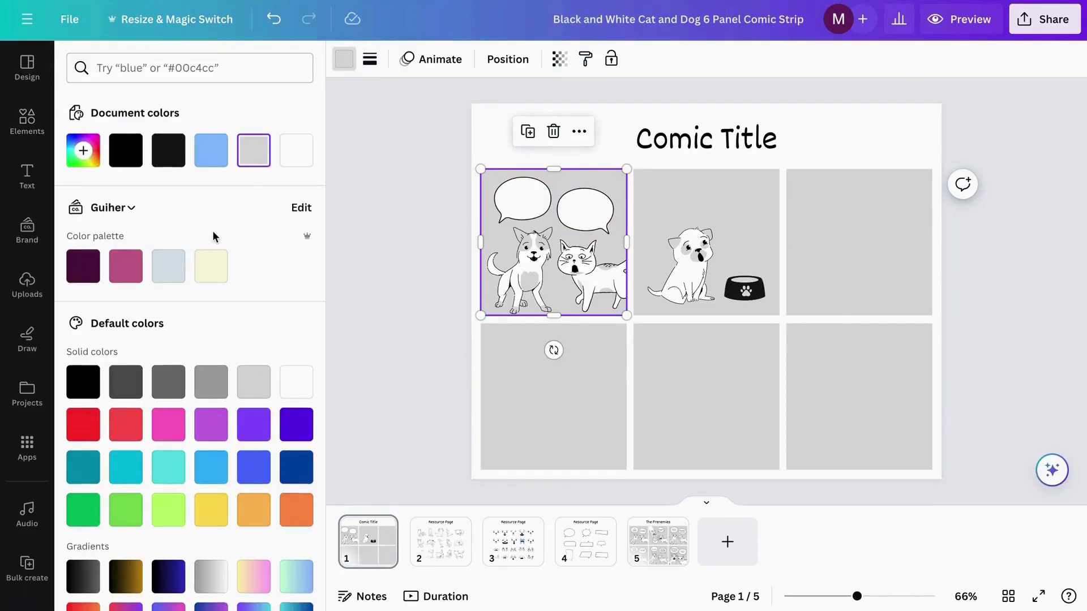
{"action": "scroll", "coordinate": [213, 235], "scroll_direction": "down", "scroll_amount": 2}
{"action": "scroll", "coordinate": [213, 235], "scroll_direction": "up", "scroll_amount": 2}
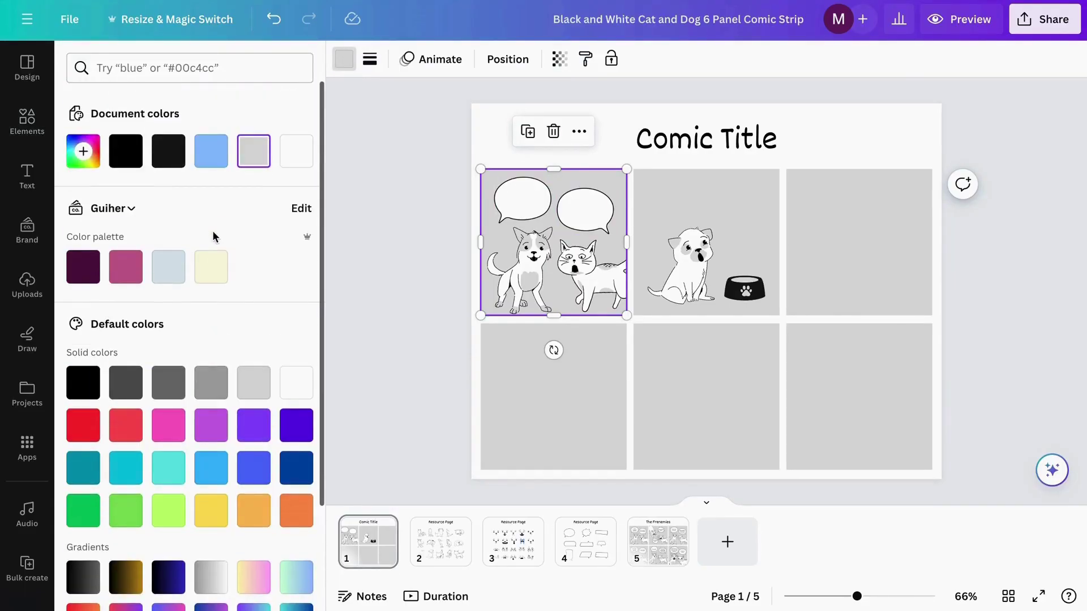
{"action": "left_click", "coordinate": [215, 155]}
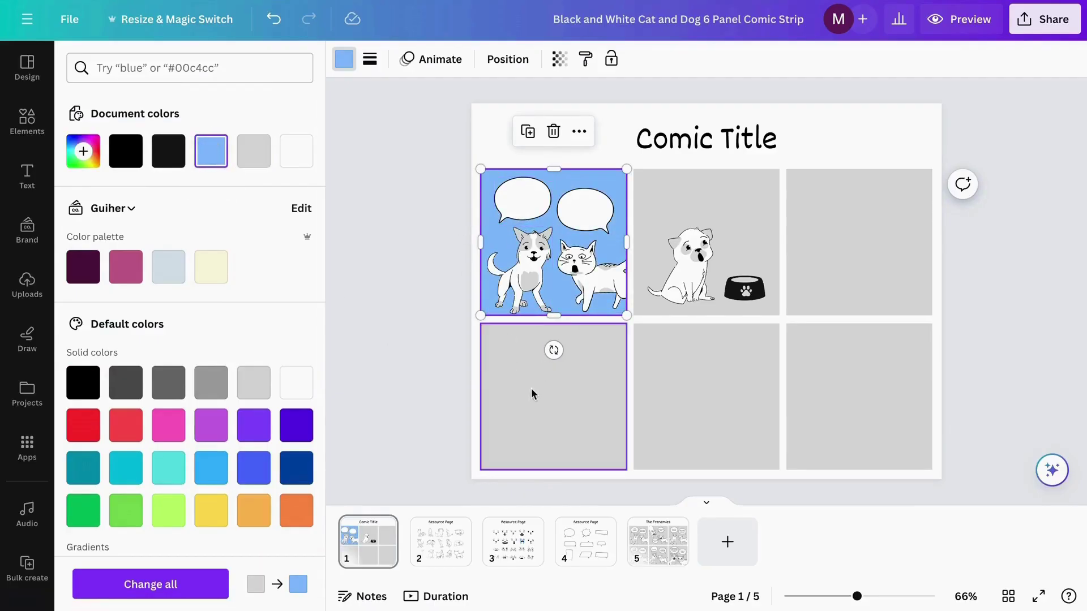
{"action": "key", "text": "Escape"}
{"action": "left_click", "coordinate": [393, 310]}
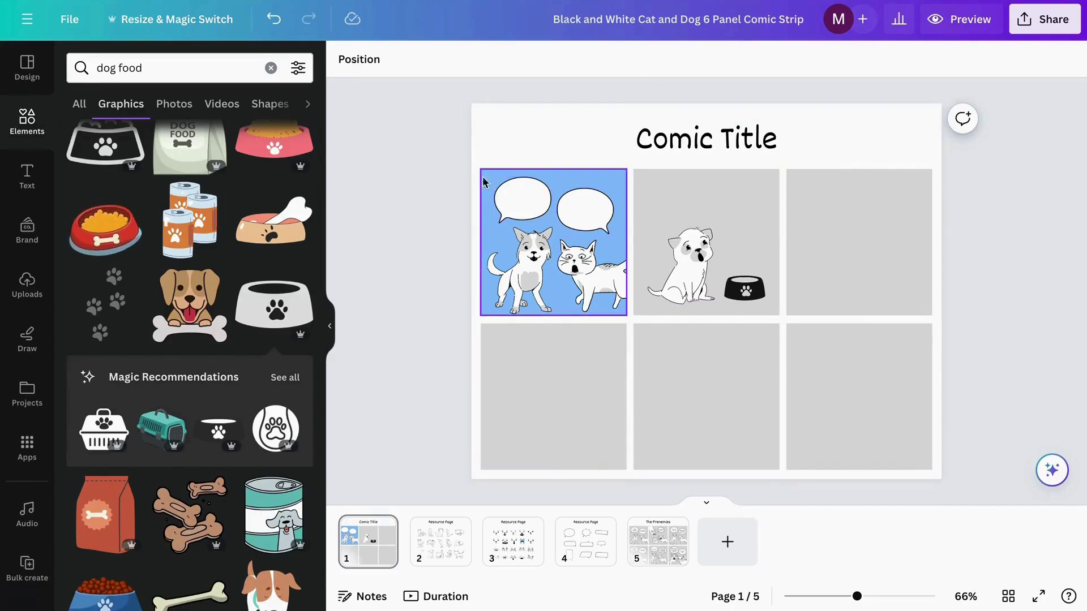
Apply the brown serif style combination to the comic page
{"action": "left_click", "coordinate": [23, 79]}
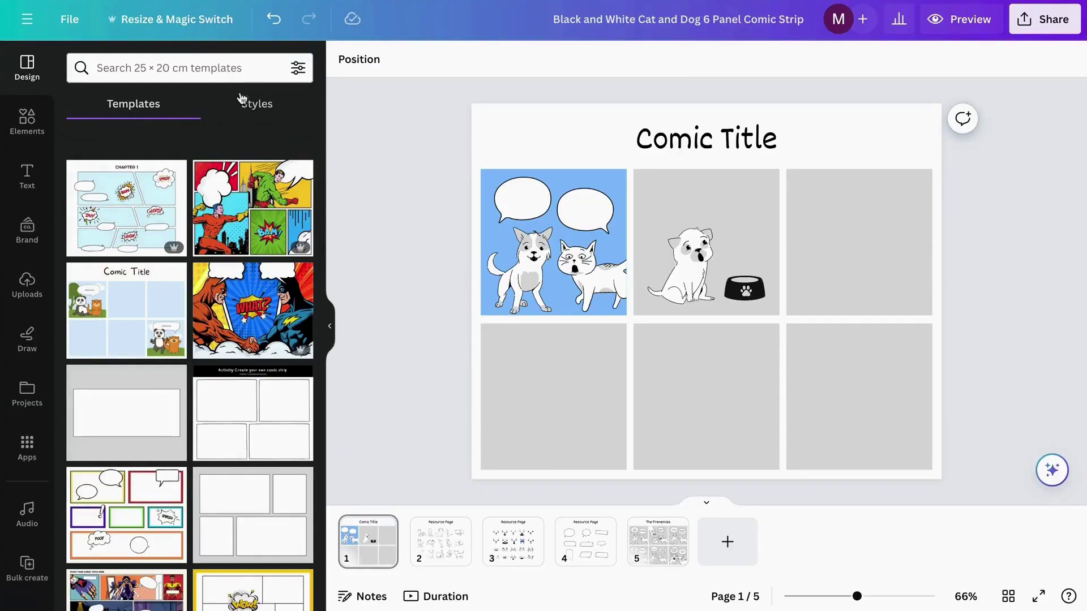
{"action": "left_click", "coordinate": [252, 104]}
{"action": "scroll", "coordinate": [179, 255], "scroll_direction": "down", "scroll_amount": 5}
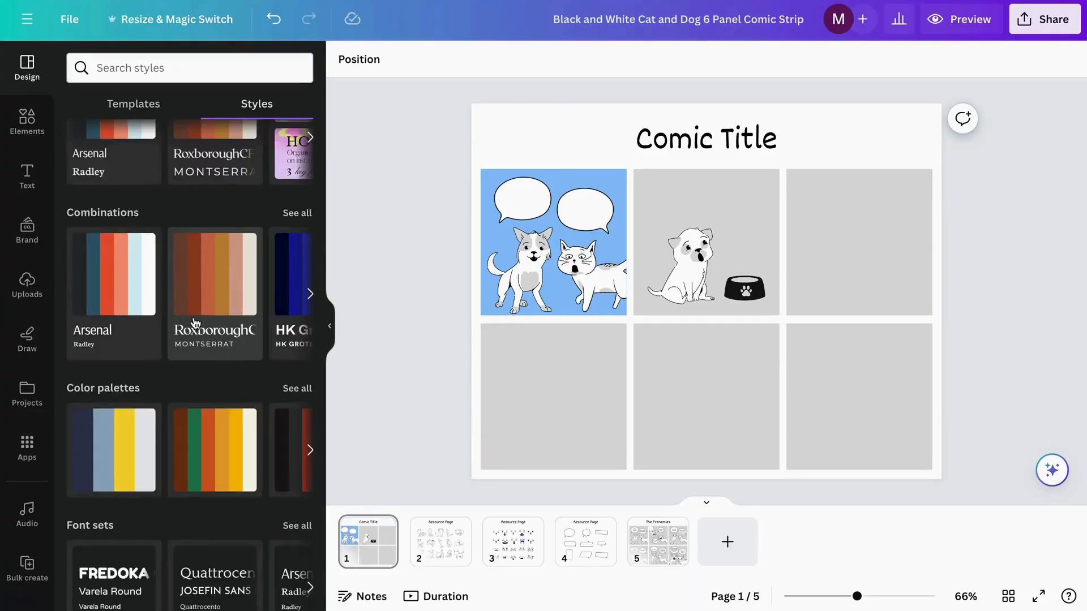
{"action": "scroll", "coordinate": [192, 317], "scroll_direction": "down", "scroll_amount": 3}
{"action": "scroll", "coordinate": [195, 323], "scroll_direction": "up", "scroll_amount": 1}
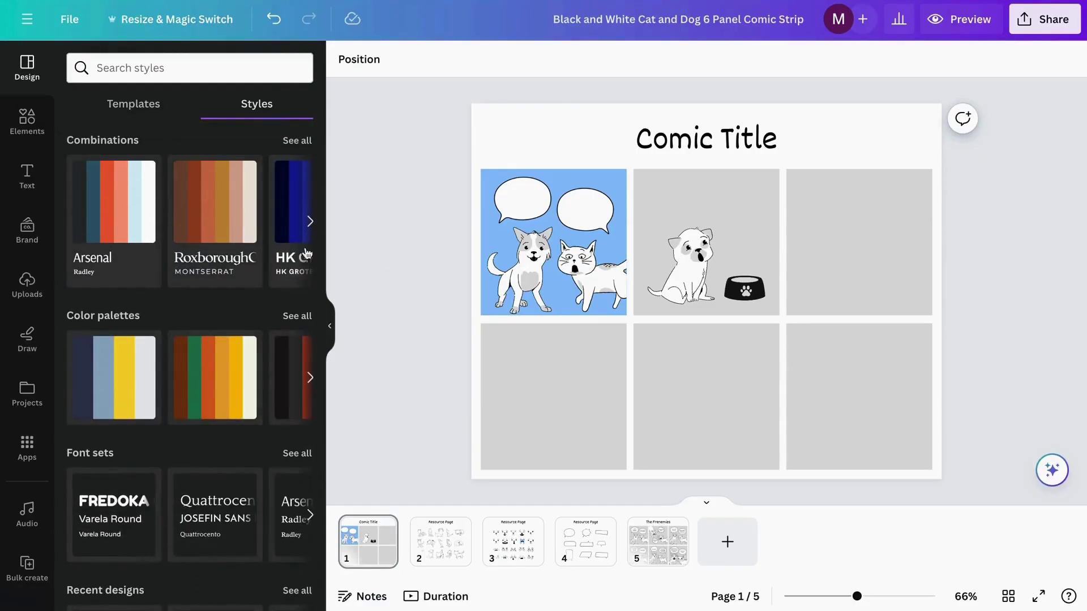
{"action": "left_click", "coordinate": [116, 229]}
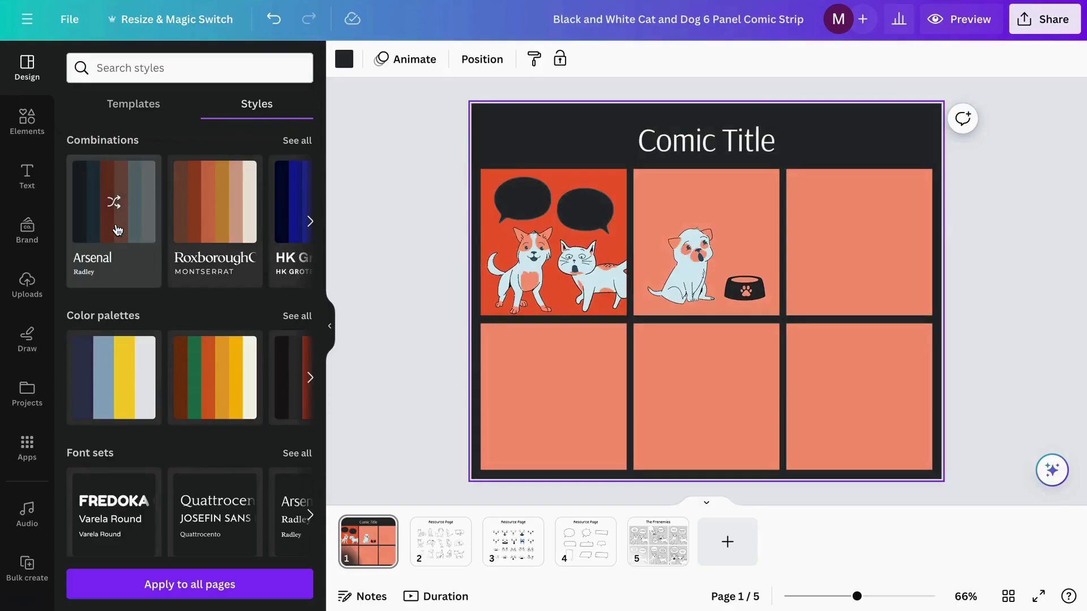
{"action": "left_click", "coordinate": [117, 229]}
{"action": "left_click", "coordinate": [218, 233]}
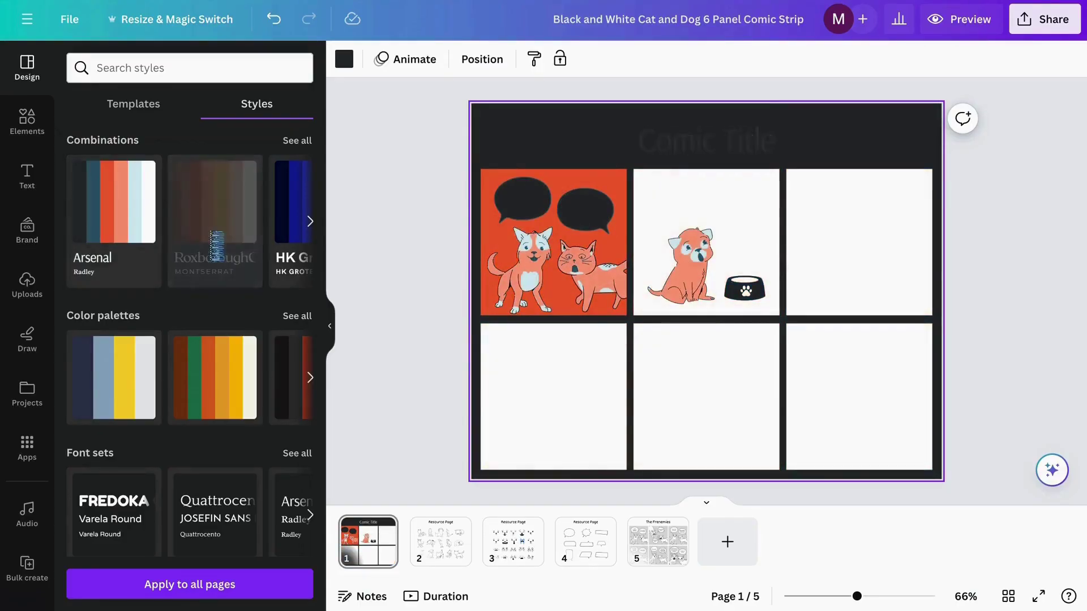
{"action": "left_click", "coordinate": [308, 226]}
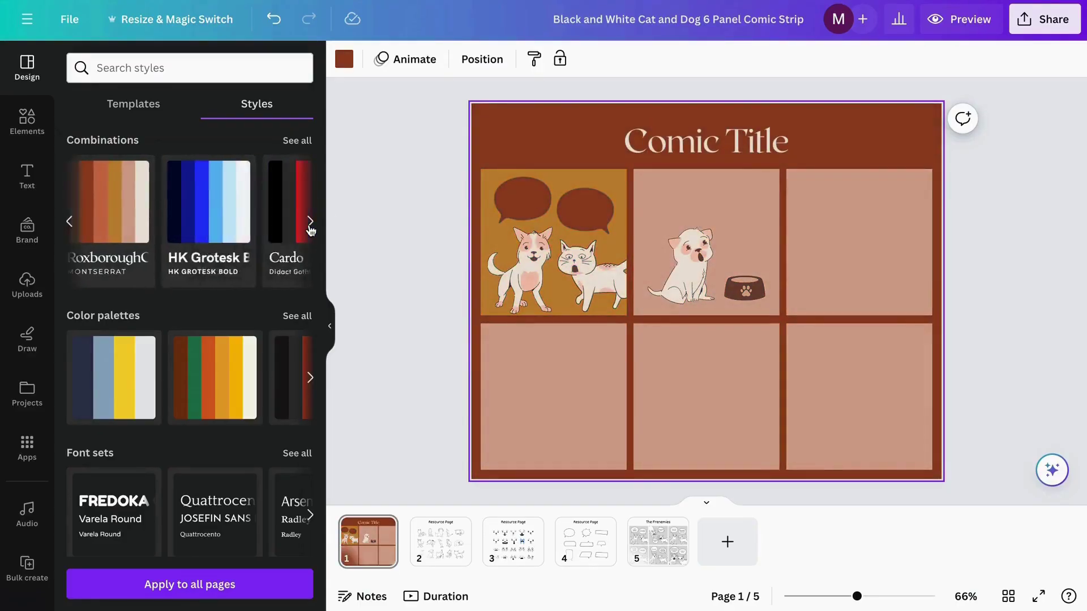
{"action": "left_click", "coordinate": [420, 311]}
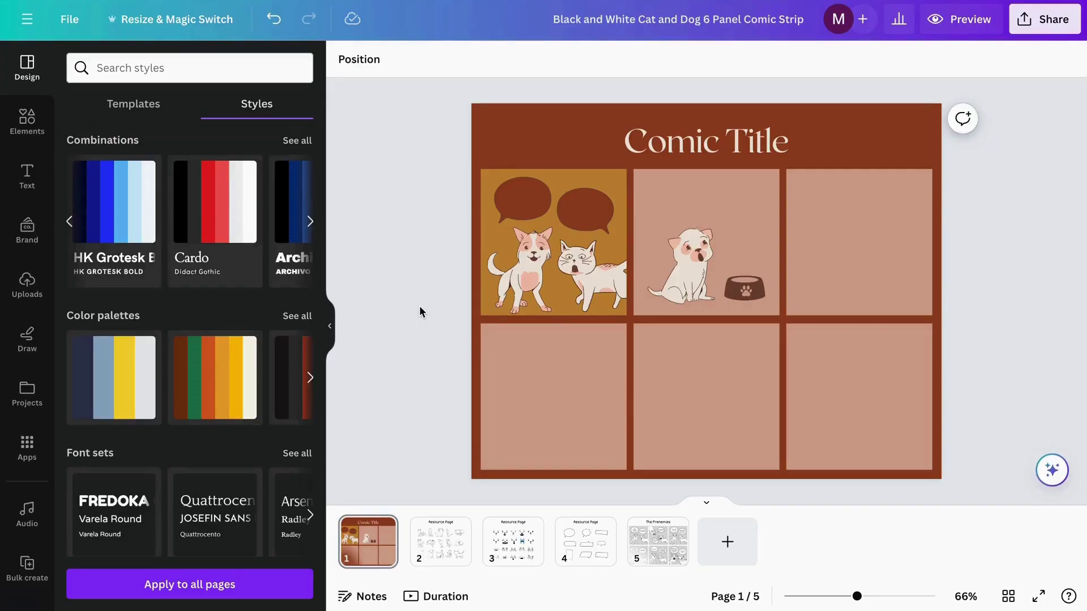
Duplicate the sleeping cat from page 2 into page 1's bottom-left panel
{"action": "left_click", "coordinate": [441, 540]}
{"action": "left_click", "coordinate": [634, 290]}
{"action": "left_click", "coordinate": [605, 239]}
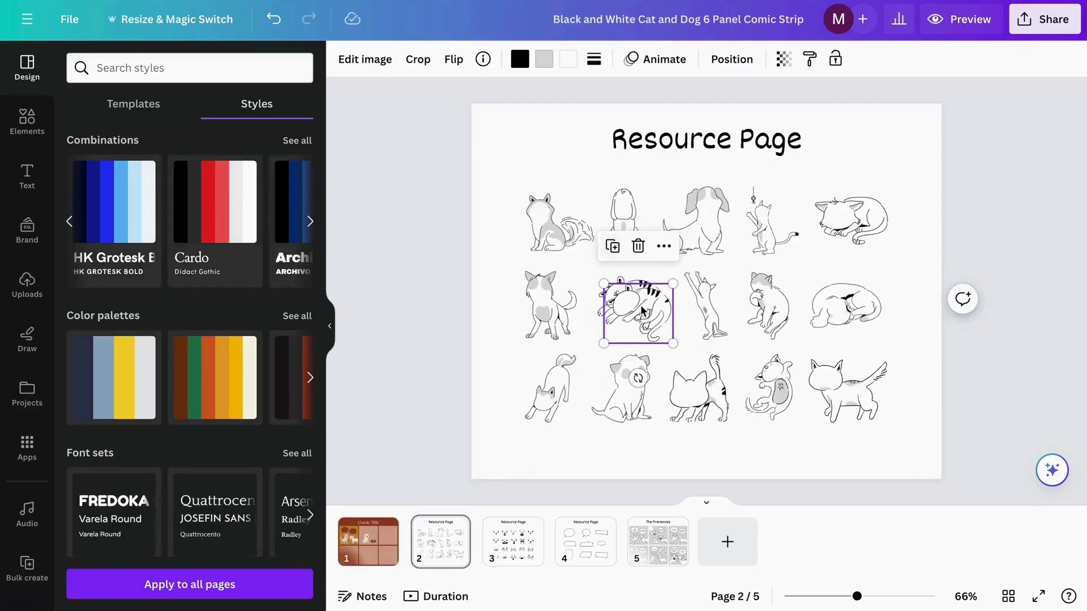
{"action": "left_click_drag", "start_coordinate": [642, 311], "coordinate": [360, 523]}
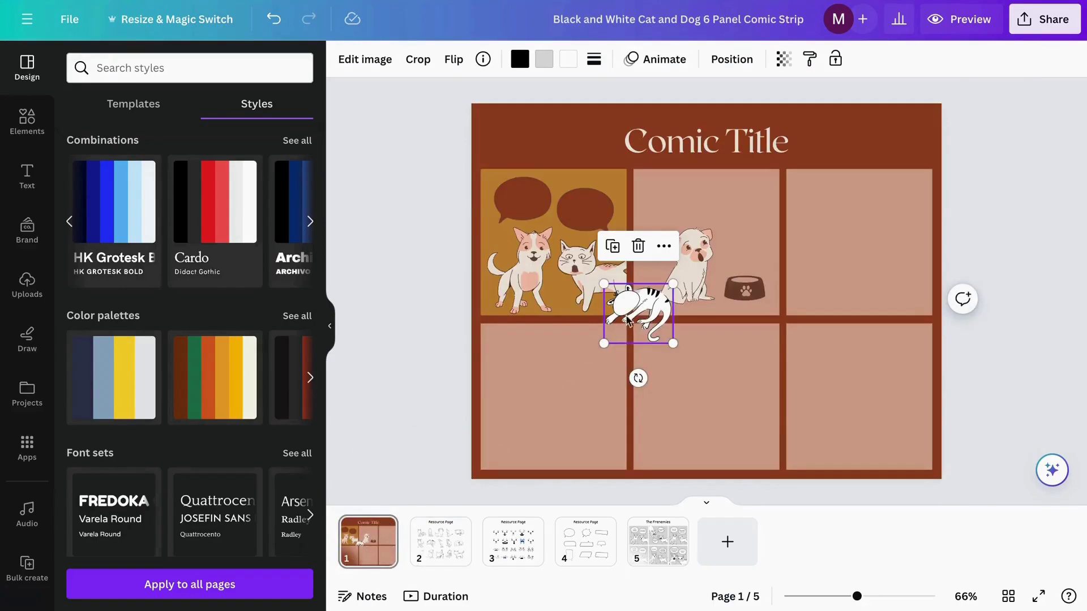
{"action": "left_click_drag", "start_coordinate": [649, 333], "coordinate": [559, 433]}
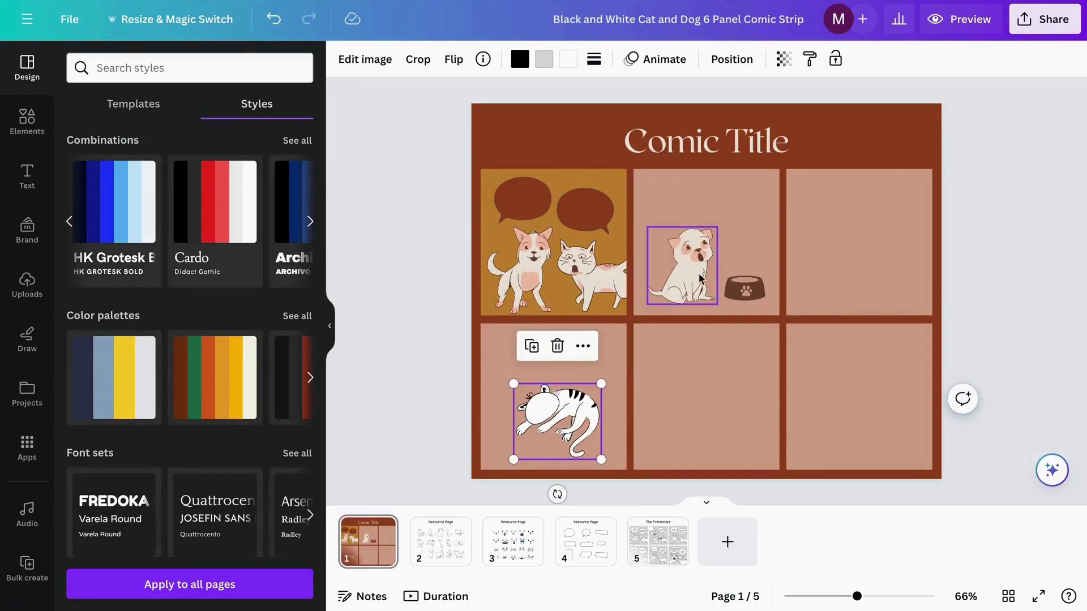
{"action": "left_click_drag", "start_coordinate": [551, 402], "coordinate": [544, 392]}
{"action": "left_click", "coordinate": [403, 359]}
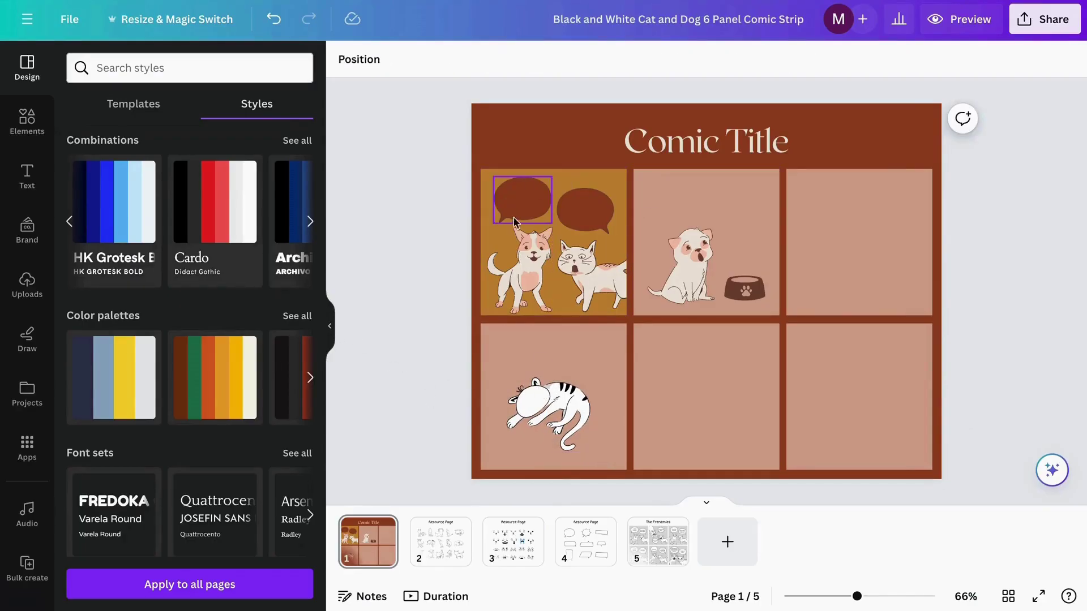
Add a subheading text box and fit it into the first panel's left speech bubble
{"action": "left_click", "coordinate": [27, 186]}
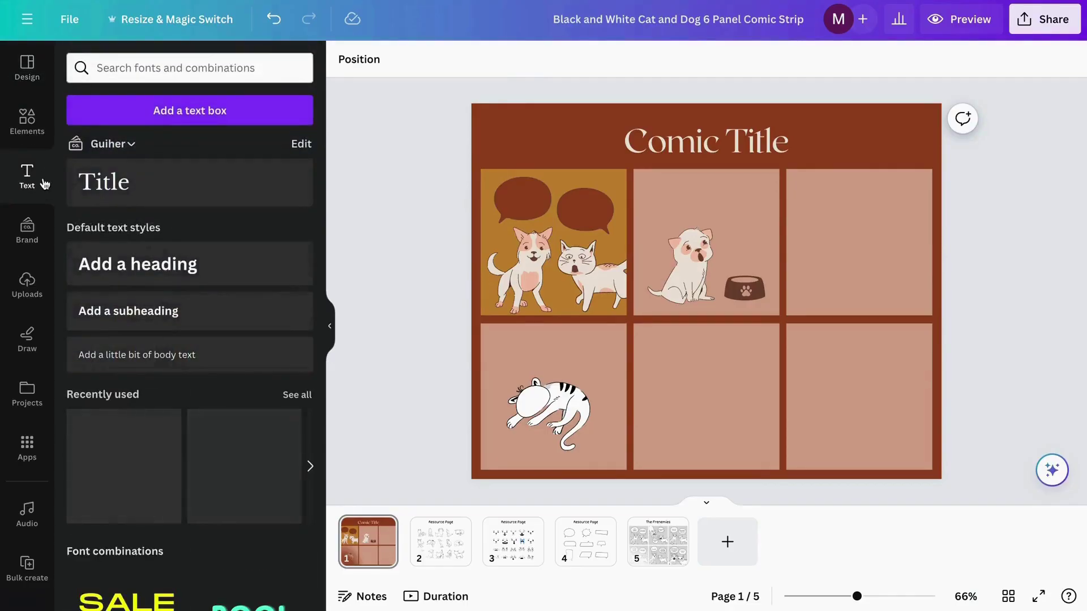
{"action": "left_click", "coordinate": [146, 311]}
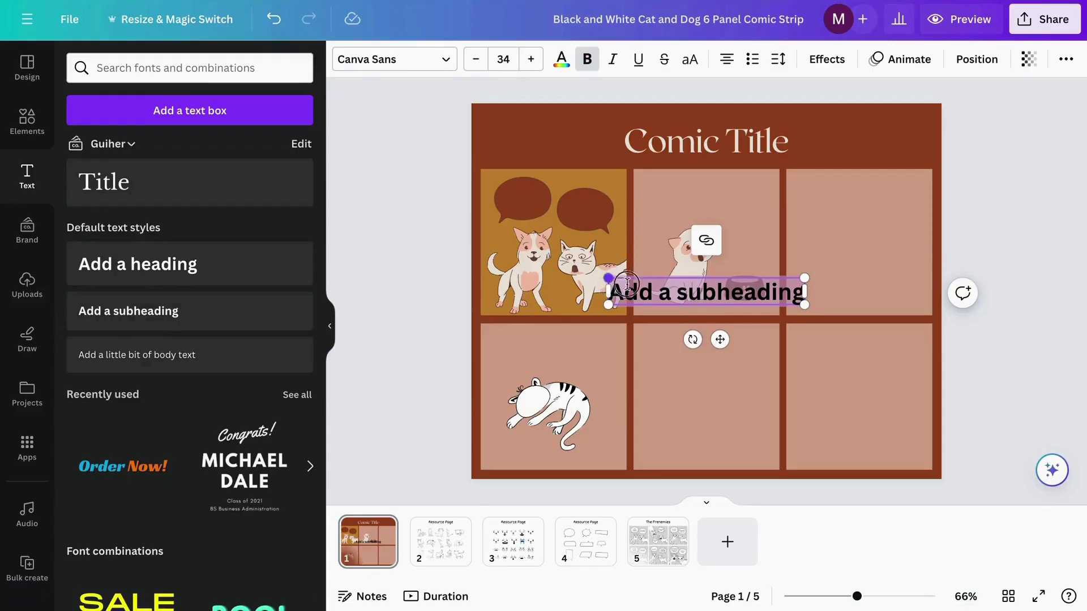
{"action": "left_click_drag", "start_coordinate": [608, 278], "coordinate": [736, 297]}
{"action": "left_click_drag", "start_coordinate": [783, 335], "coordinate": [548, 233]}
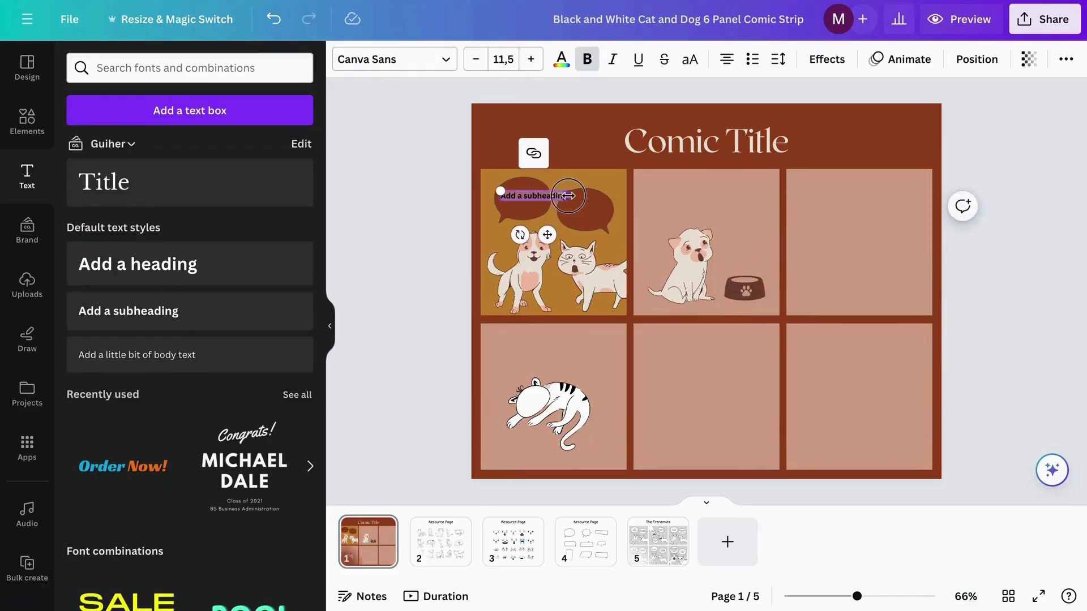
{"action": "left_click_drag", "start_coordinate": [568, 196], "coordinate": [583, 195]}
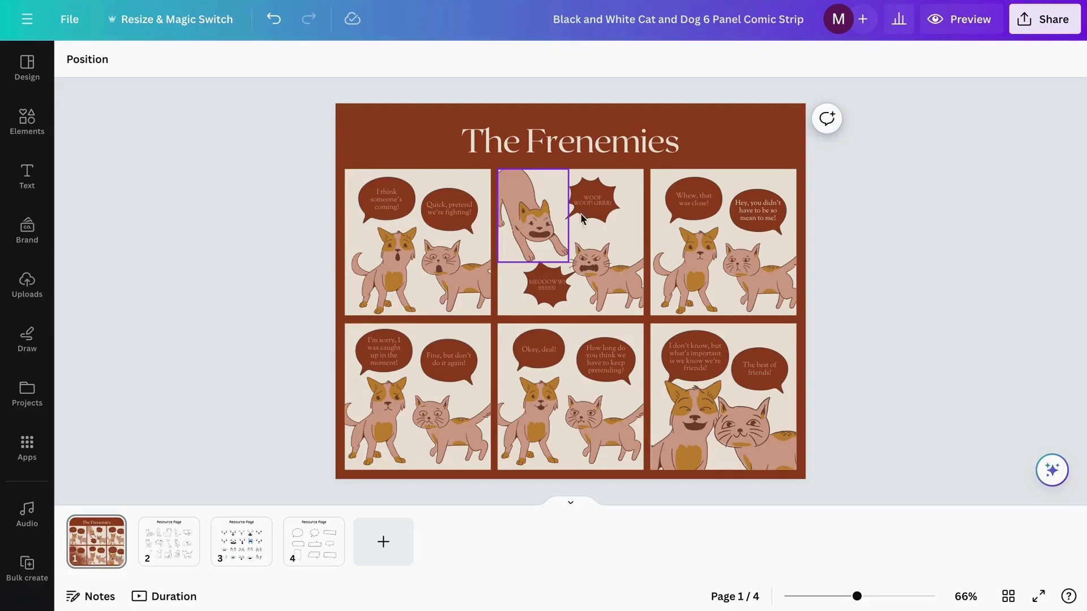
Download the whole design with file type PDF Print
{"action": "left_click", "coordinate": [1044, 22]}
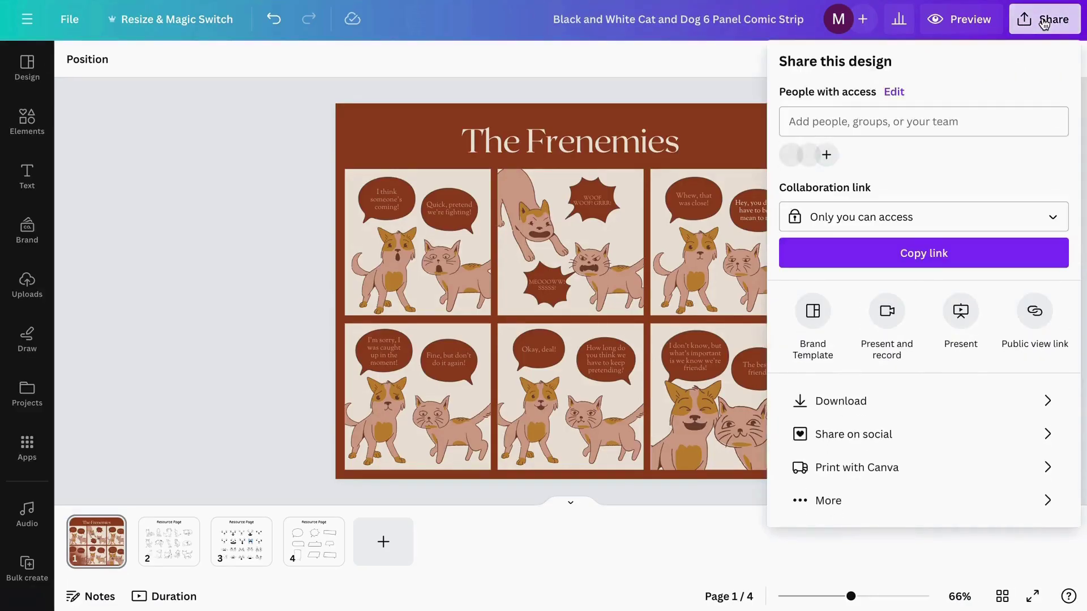
{"action": "left_click", "coordinate": [859, 403]}
{"action": "left_click", "coordinate": [924, 131]}
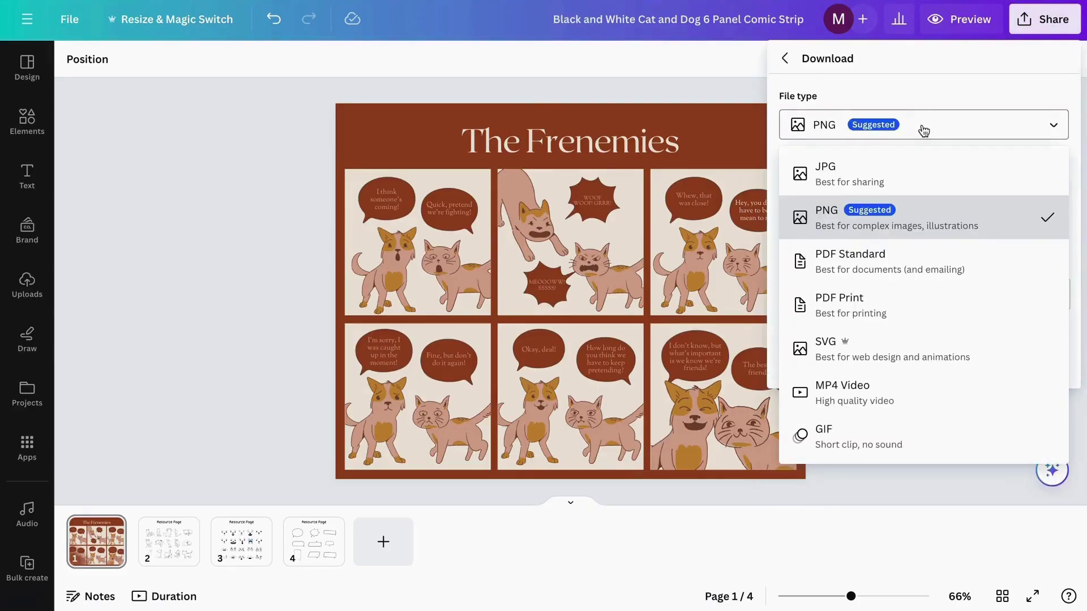
{"action": "left_click", "coordinate": [930, 135]}
{"action": "left_click", "coordinate": [932, 134]}
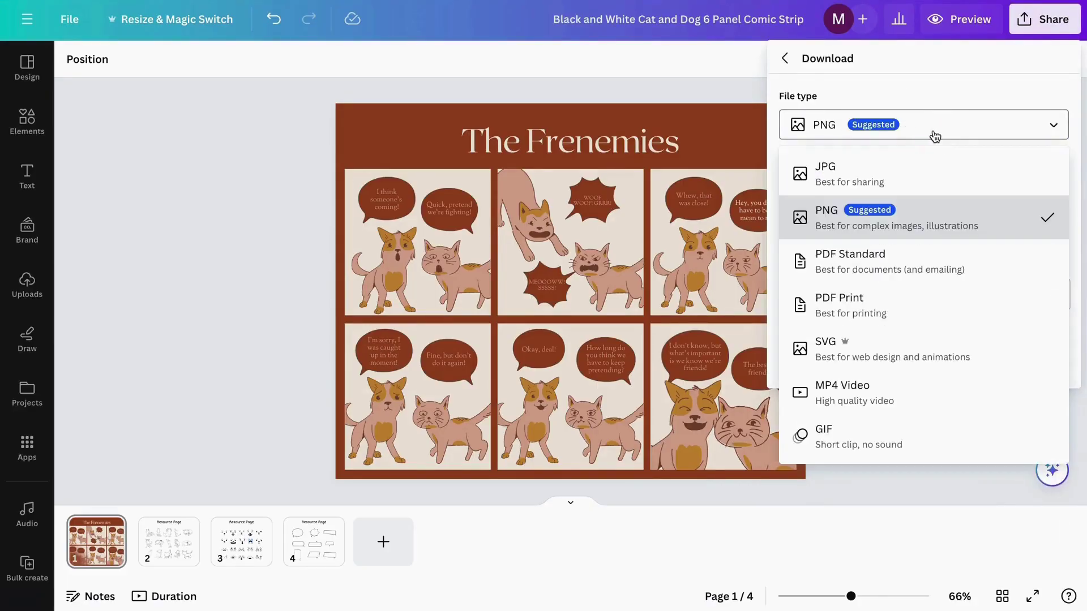
{"action": "left_click", "coordinate": [866, 311]}
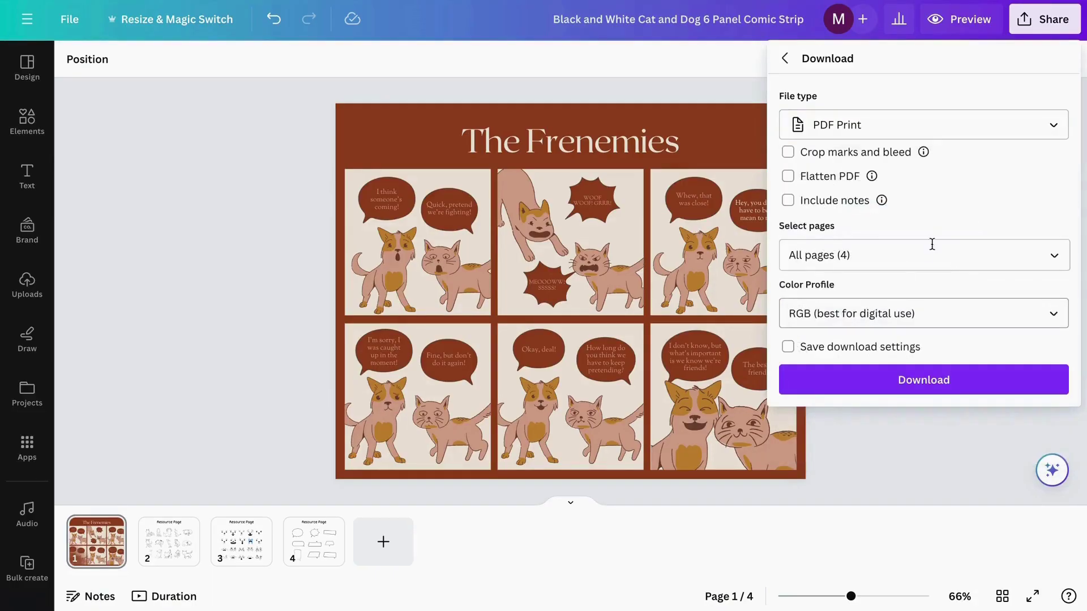
{"action": "left_click", "coordinate": [945, 384]}
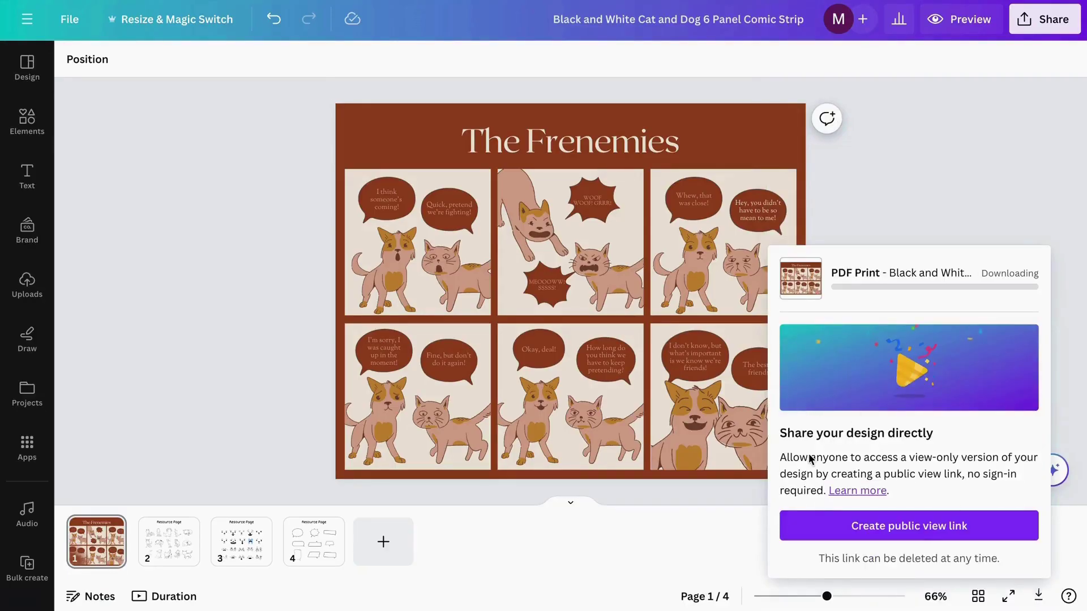